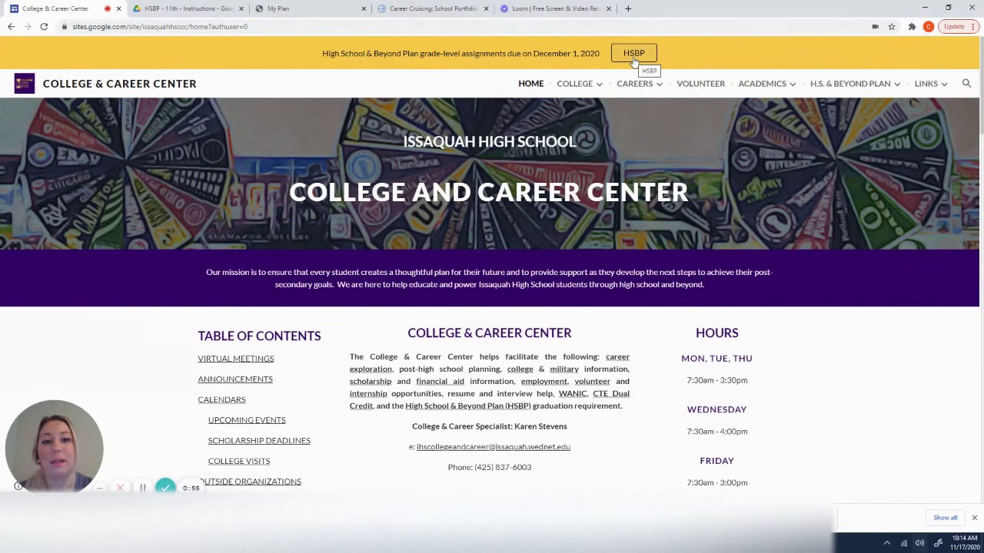
# Step: Open the HSBP page in Google Sites and expand the Juniors section to show its six tasks
pyautogui.click(634, 54)
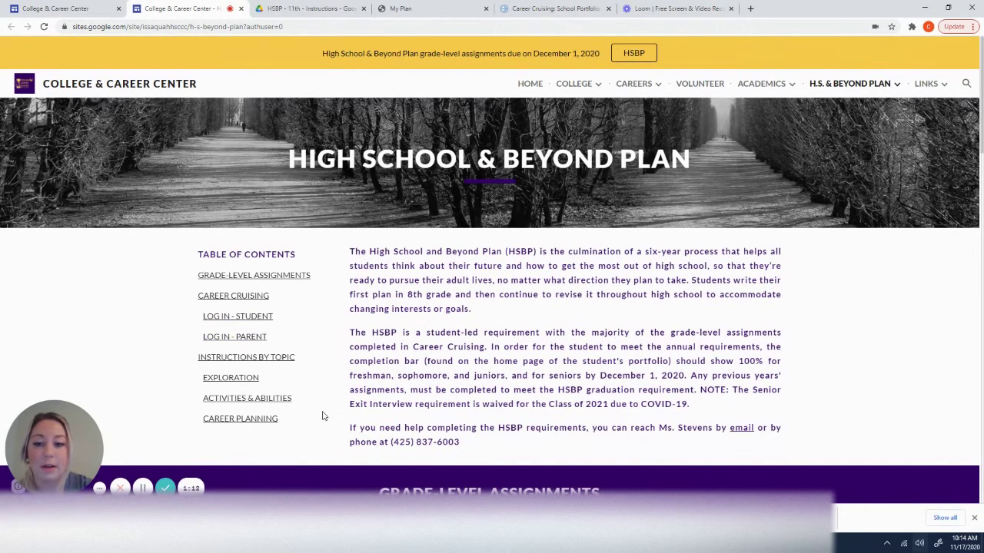
pyautogui.scroll(-3, 347, 408)
pyautogui.scroll(-5, 379, 406)
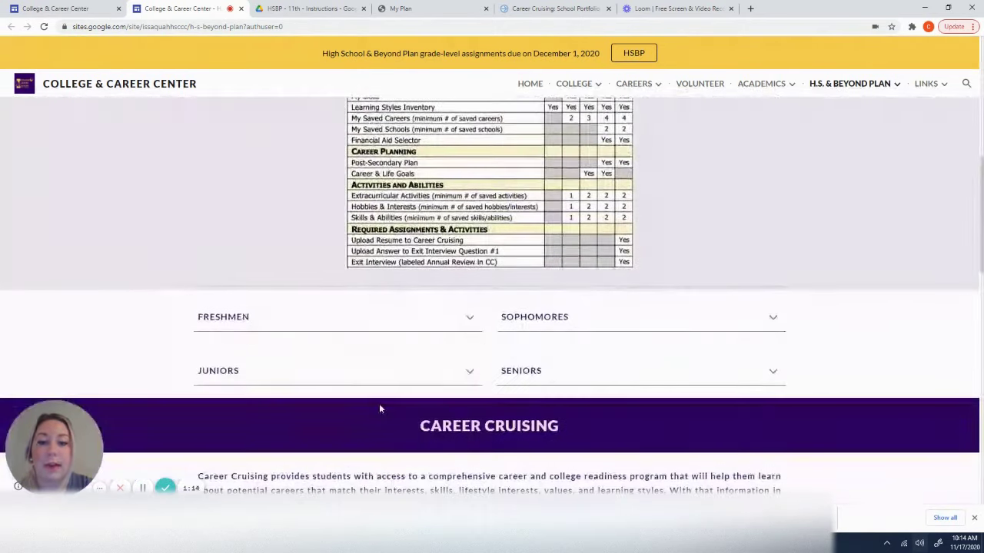
pyautogui.scroll(1, 378, 408)
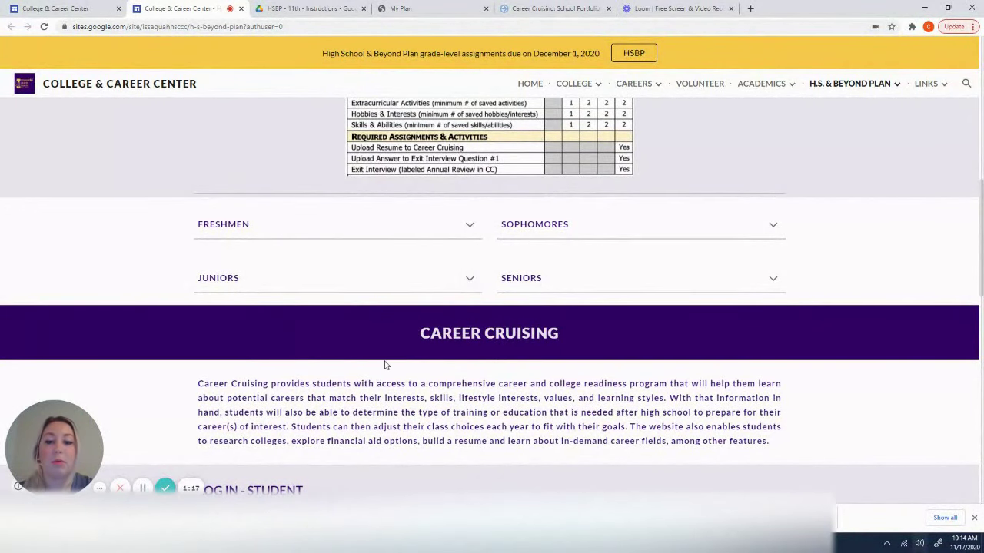
pyautogui.click(469, 281)
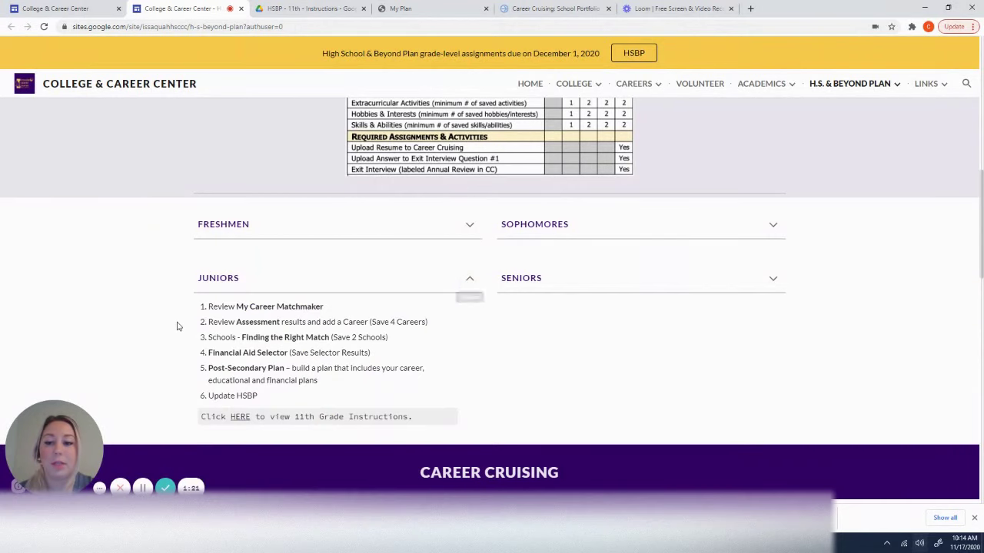
pyautogui.scroll(-1, 150, 345)
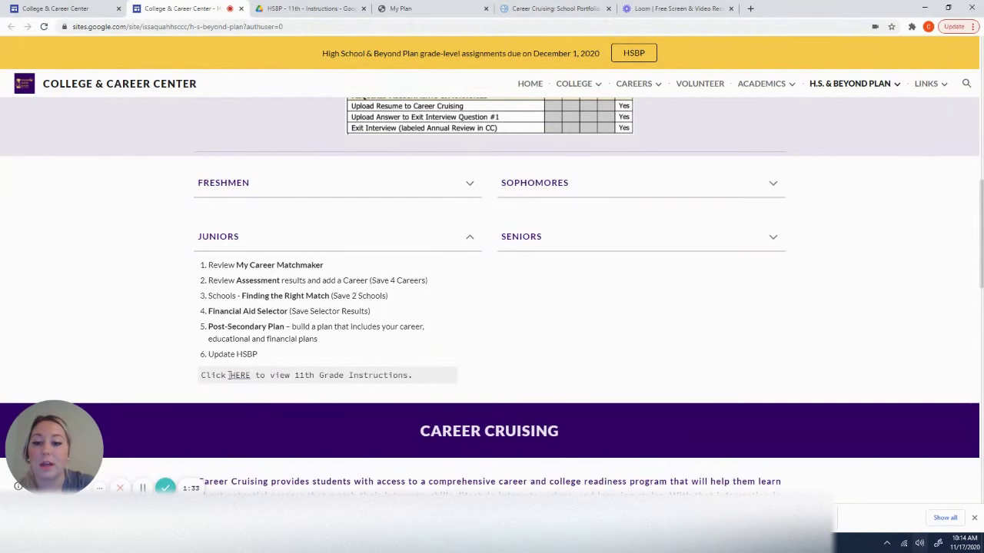
# Step: Switch to the HSBP - 11th - Instructions PDF and read through Junior Year Assignments #1–4
pyautogui.click(325, 11)
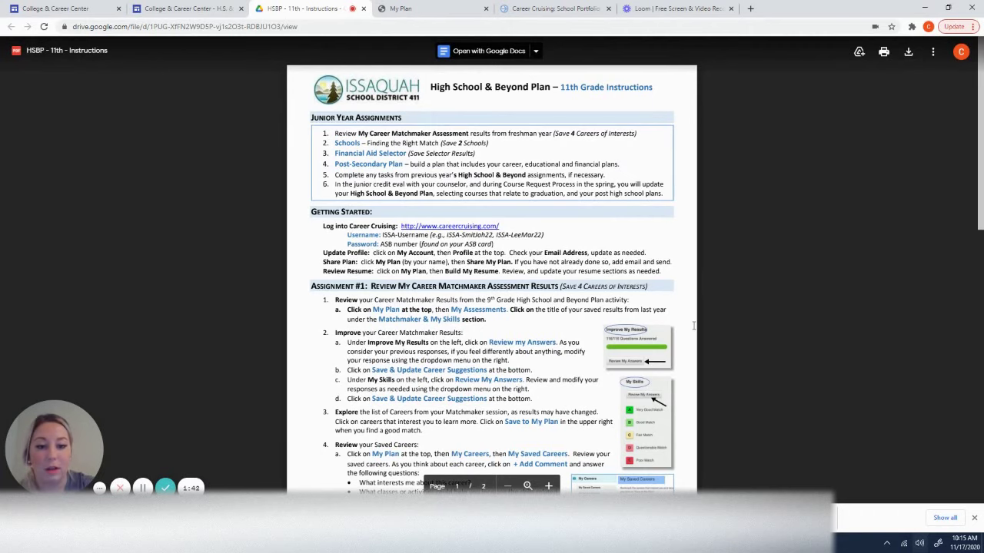
pyautogui.scroll(-1, 693, 326)
pyautogui.scroll(1, 693, 325)
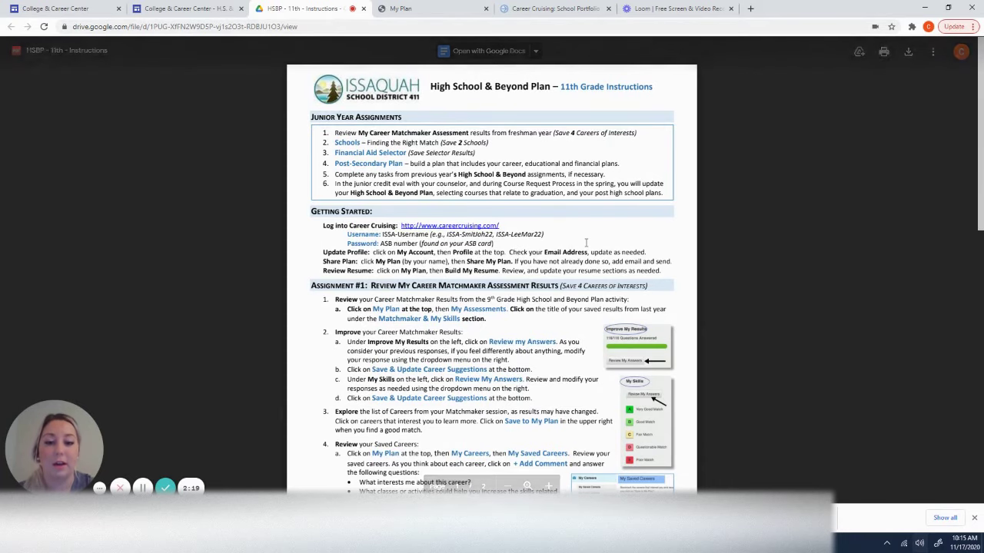
pyautogui.scroll(-1, 526, 347)
pyautogui.scroll(-10, 526, 348)
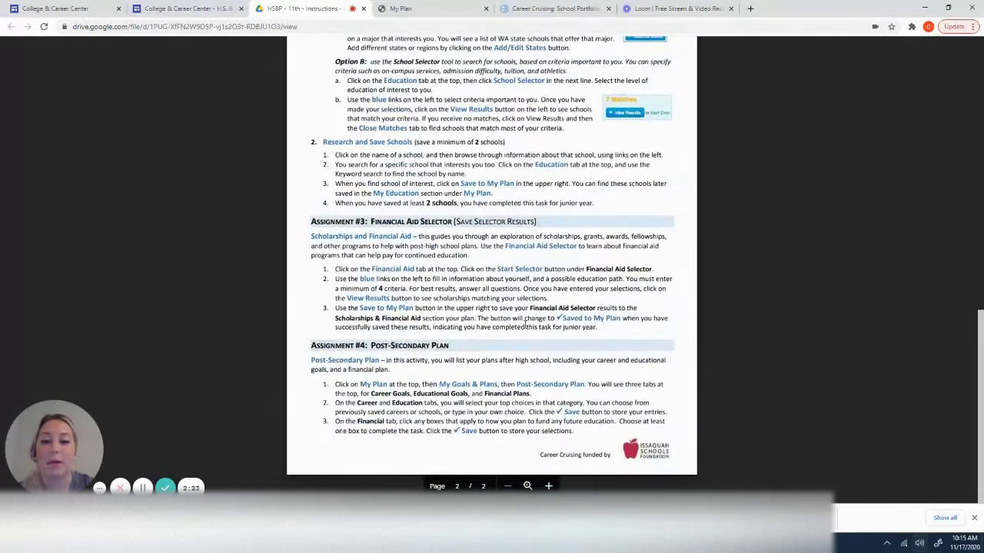
pyautogui.scroll(4, 544, 274)
pyautogui.scroll(5, 544, 275)
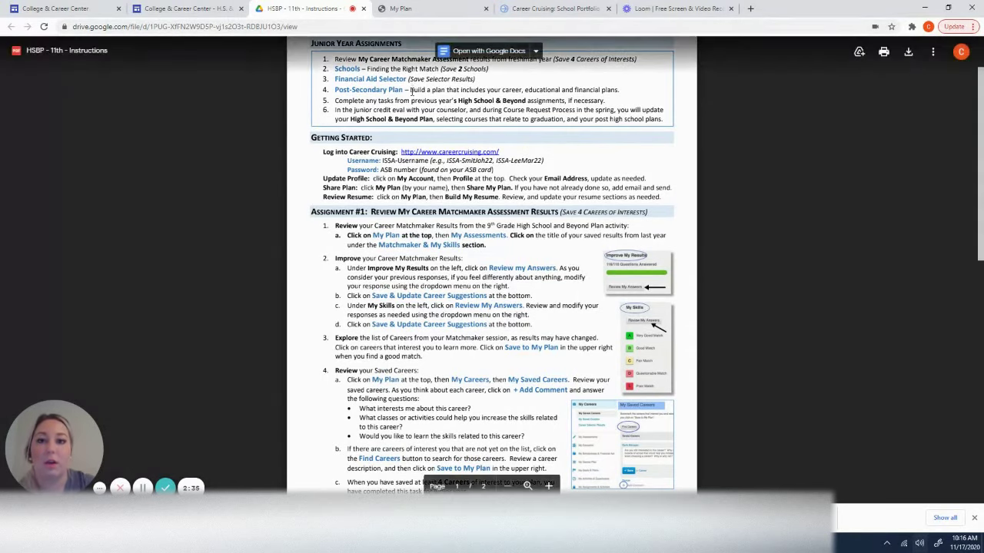
# Step: Return to the Career Cruising My Plan tab and reload it to show the Grade 11 student's 82% progress
pyautogui.click(427, 8)
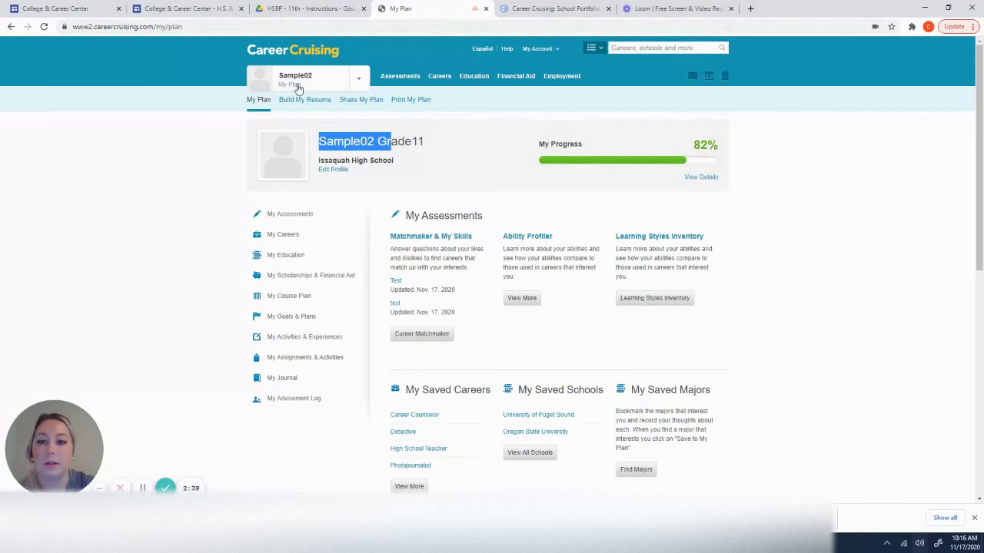
pyautogui.press('F5')
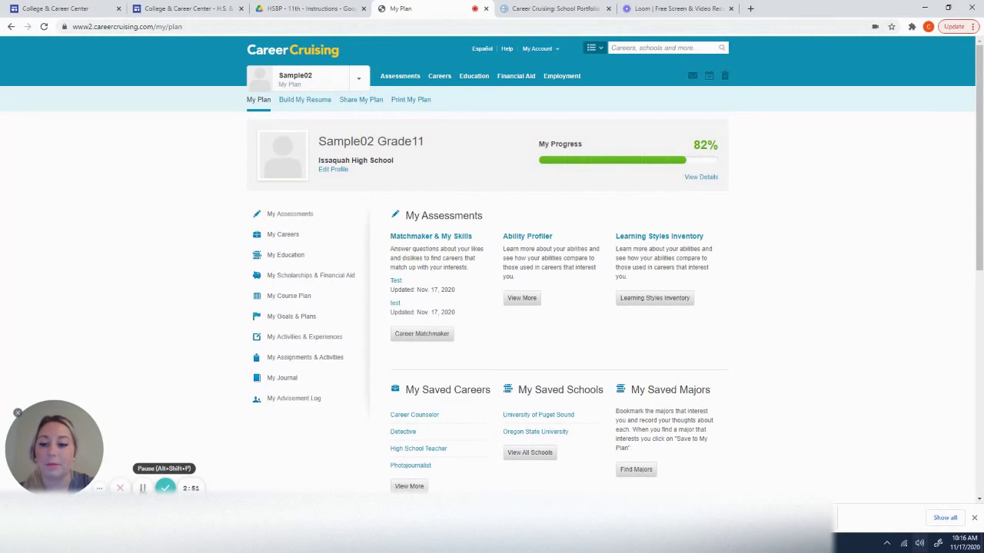
pyautogui.click(142, 488)
pyautogui.click(142, 487)
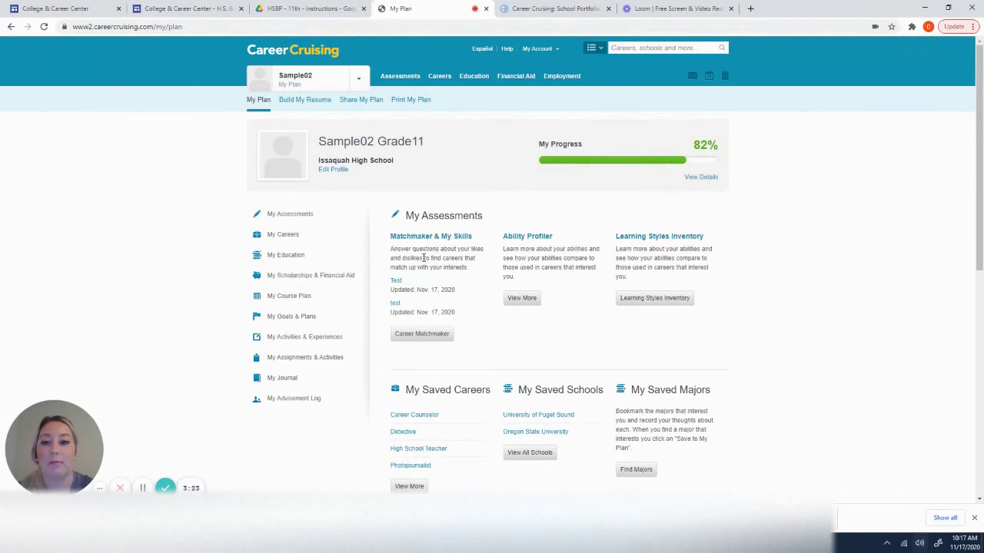
# Step: Open My Assessments and the Test Matchmaker results, which rank careers like Hotel Manager and Paramedic
pyautogui.click(313, 219)
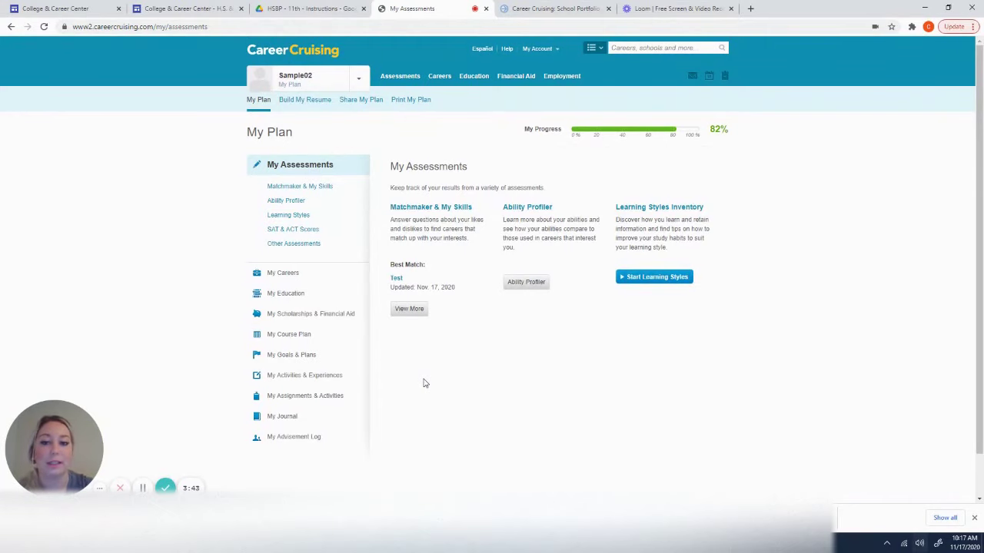
pyautogui.click(396, 280)
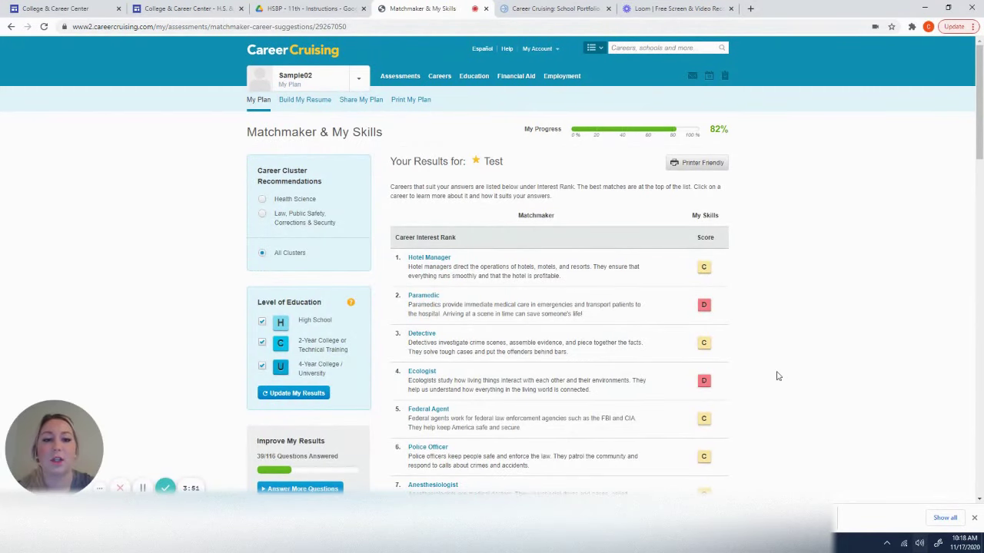
pyautogui.scroll(-1, 775, 376)
pyautogui.scroll(-1, 777, 376)
pyautogui.scroll(1, 776, 376)
pyautogui.scroll(1, 764, 338)
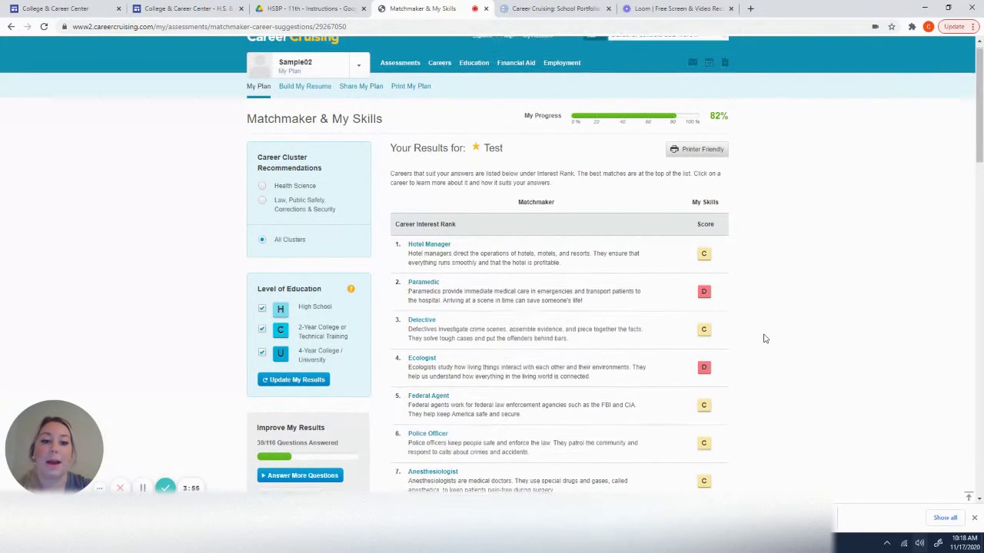
pyautogui.scroll(-8, 764, 338)
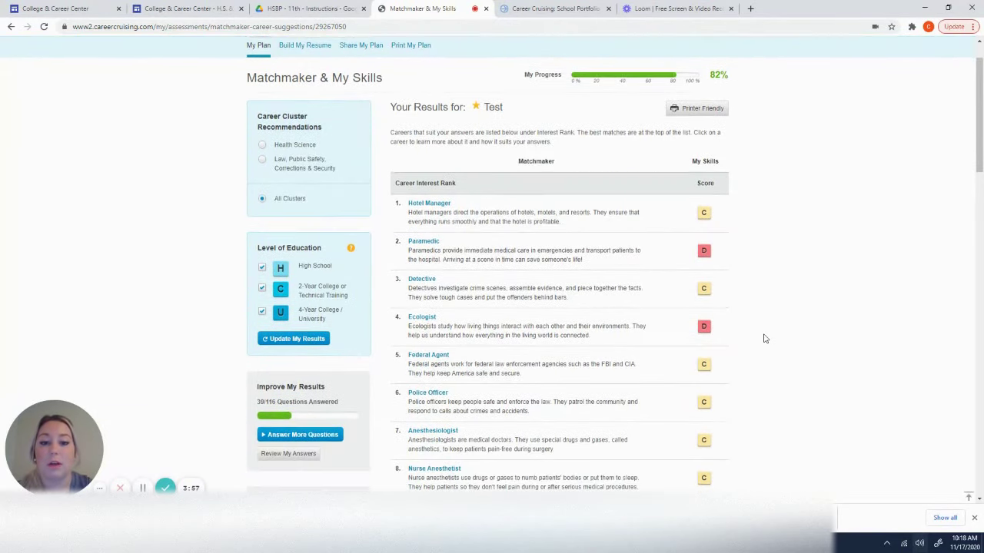
pyautogui.scroll(-9, 765, 338)
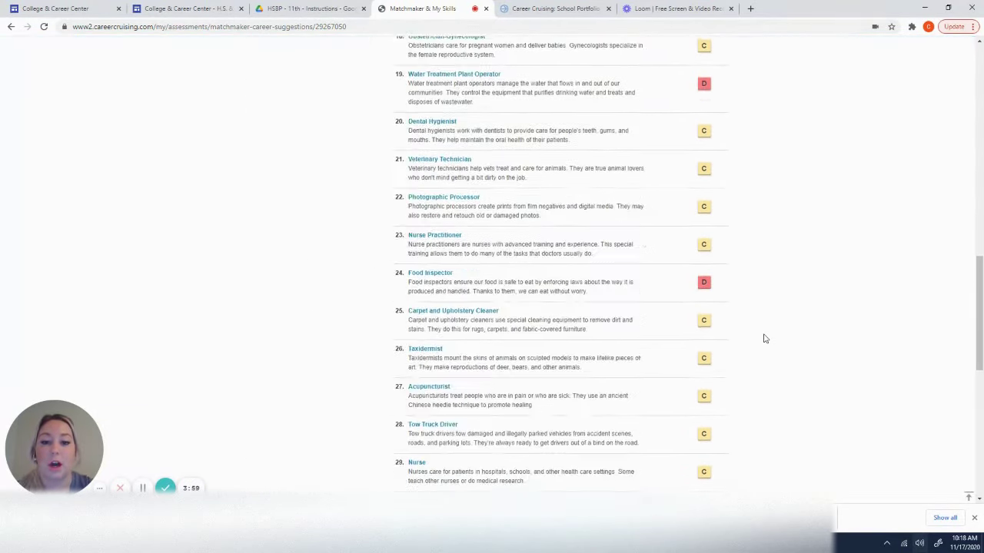
pyautogui.scroll(12, 764, 338)
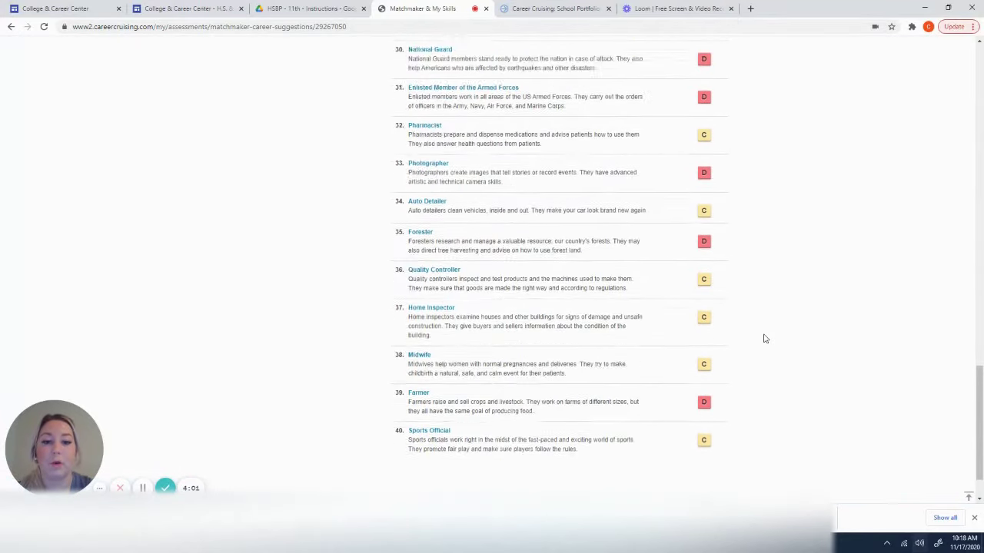
pyautogui.scroll(8, 766, 373)
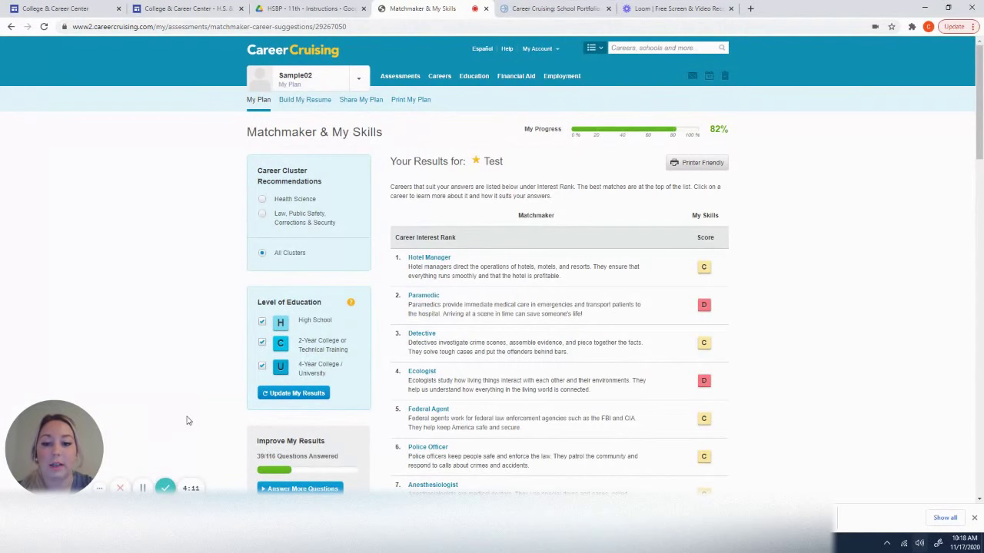
pyautogui.scroll(-2, 184, 431)
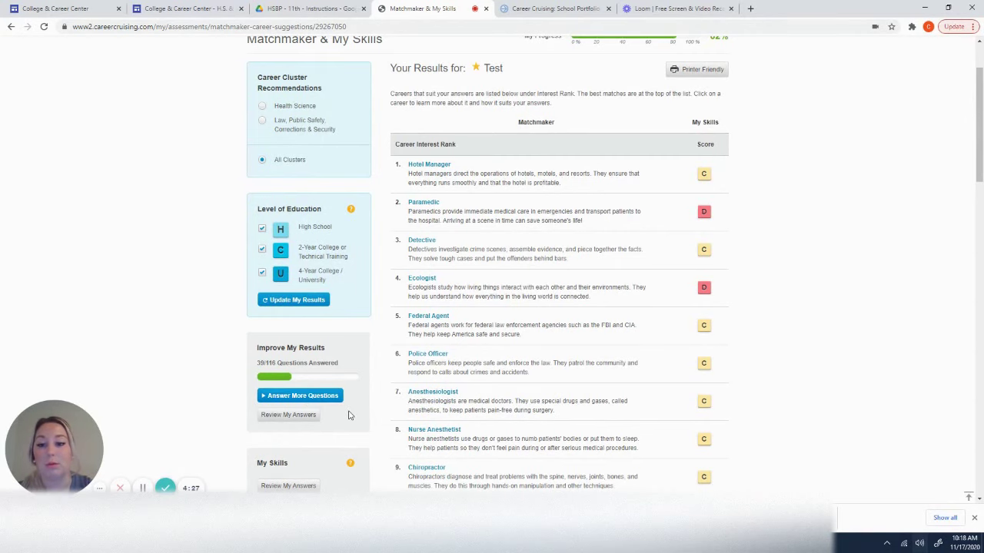
# Step: Open the Review Your Answers list of the student's Matchmaker responses
pyautogui.click(296, 420)
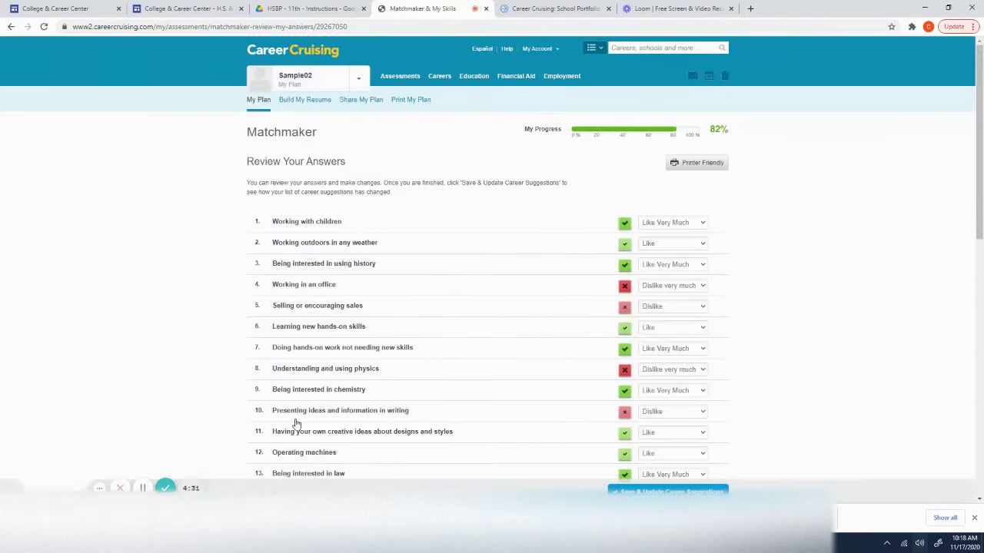
pyautogui.scroll(-1, 407, 446)
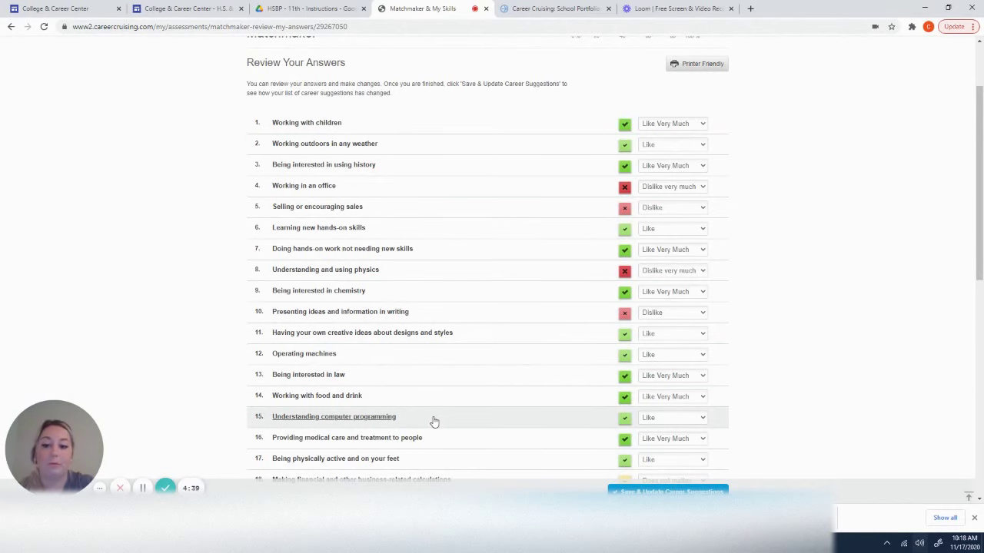
pyautogui.scroll(1, 434, 421)
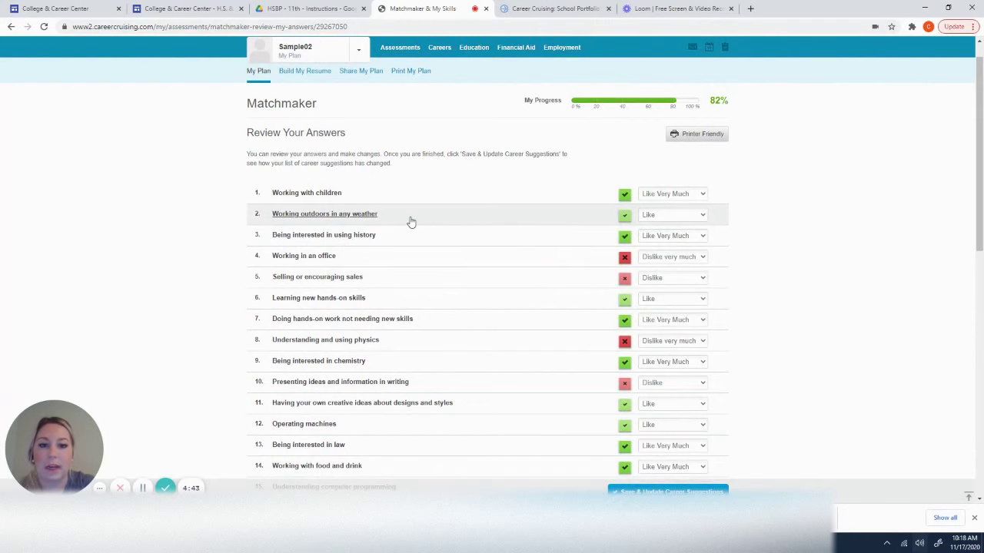
# Step: Change working outdoors to Dislike Very Much and working in an office to Like Very Much
pyautogui.click(654, 215)
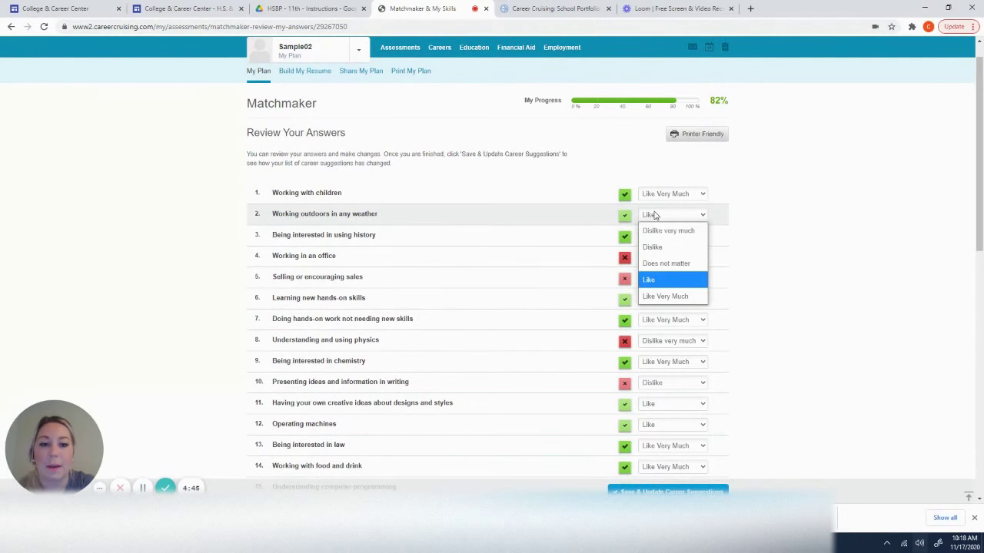
pyautogui.click(686, 233)
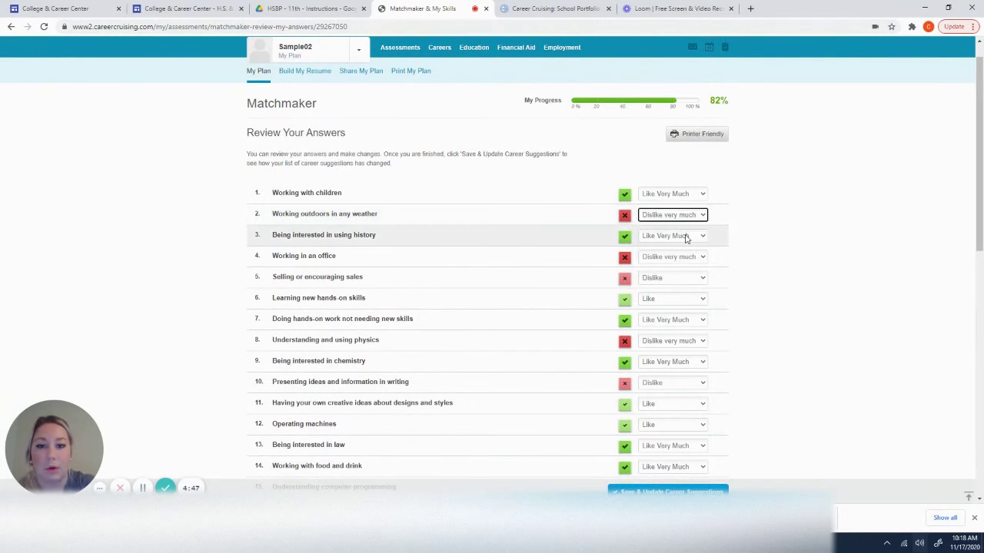
pyautogui.click(648, 266)
pyautogui.click(648, 262)
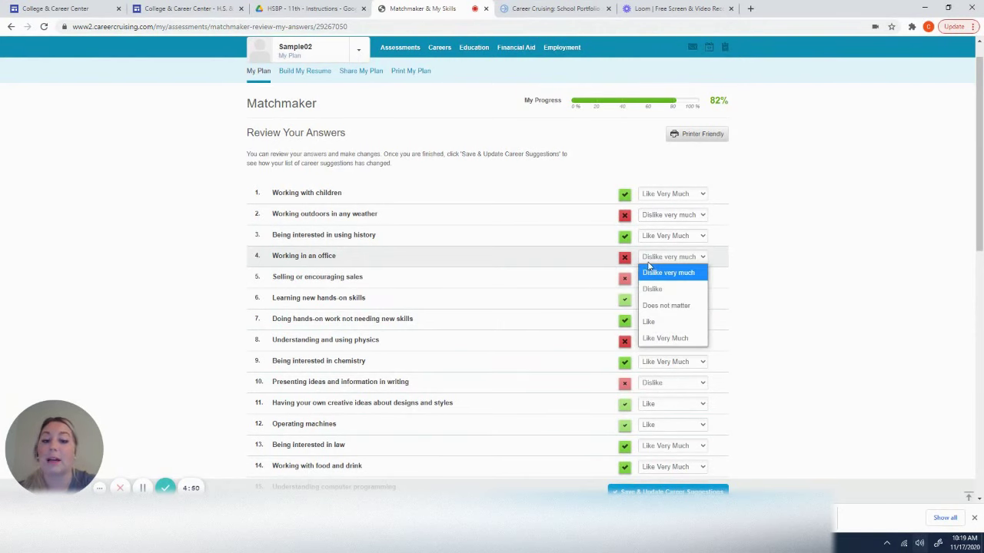
pyautogui.click(678, 342)
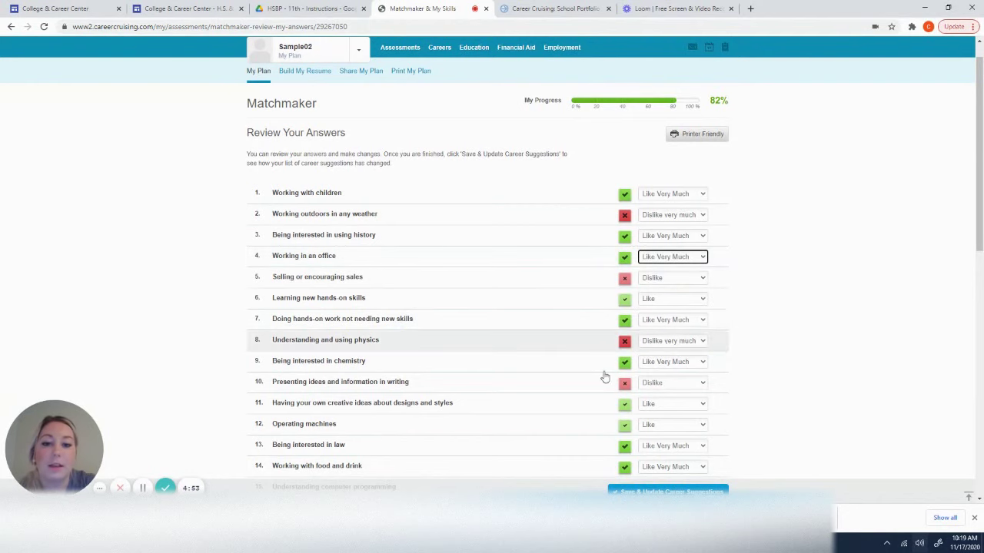
pyautogui.scroll(-1, 494, 445)
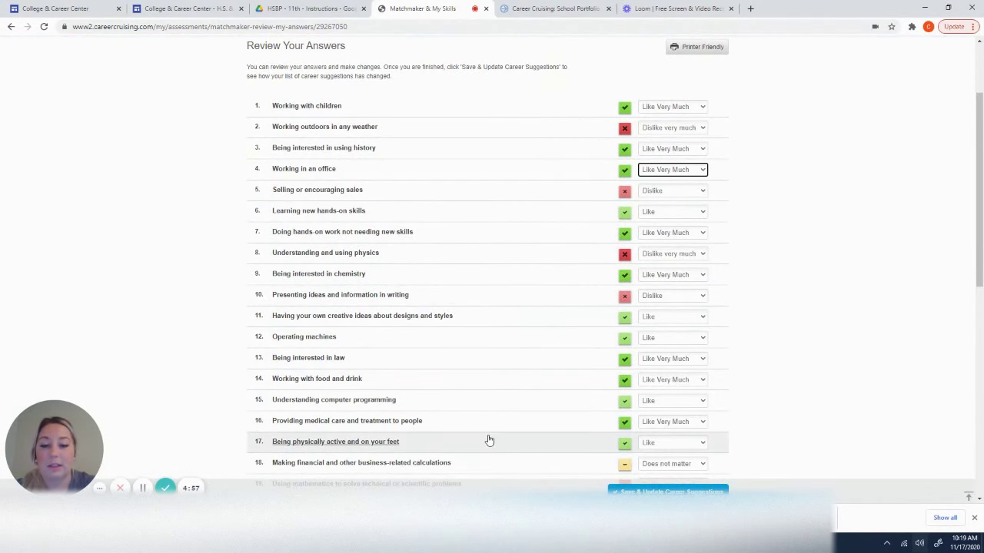
pyautogui.scroll(-3, 220, 415)
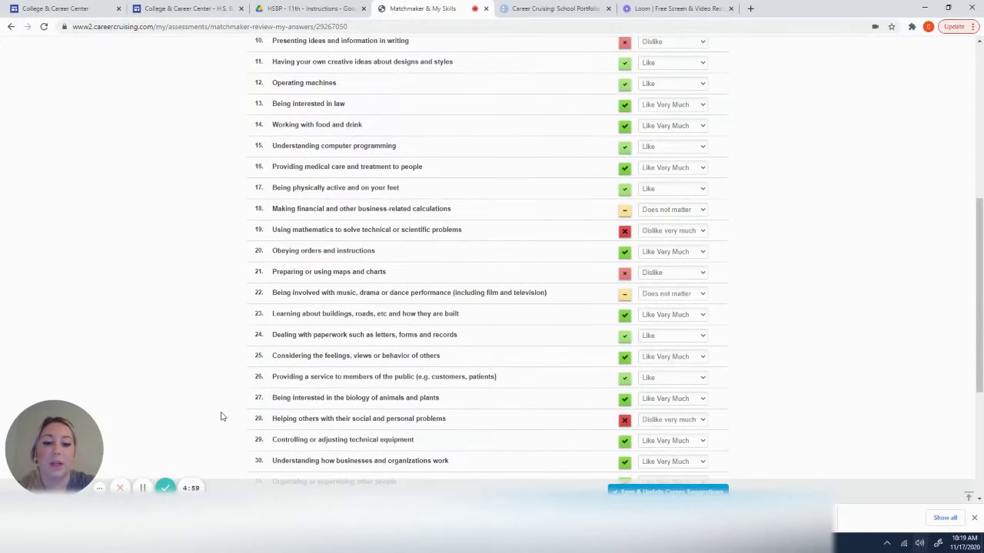
pyautogui.scroll(-3, 220, 416)
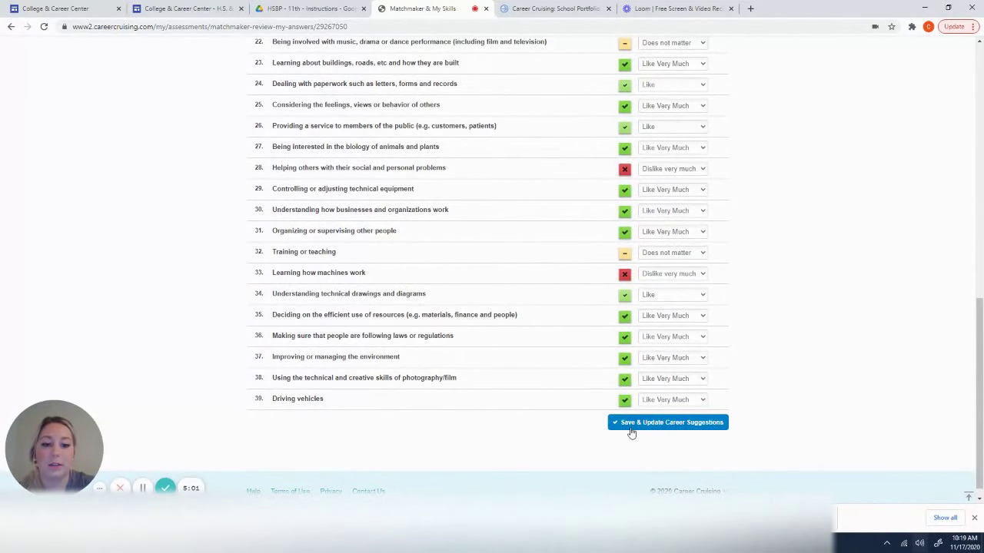
# Step: Save the answers and update career results for High School and 4-Year College education levels
pyautogui.click(632, 428)
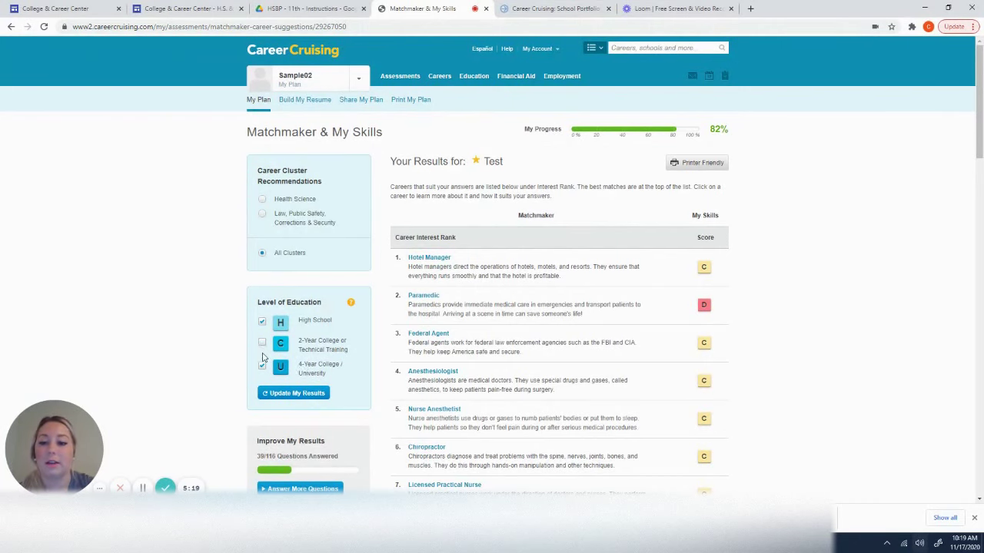
pyautogui.click(318, 396)
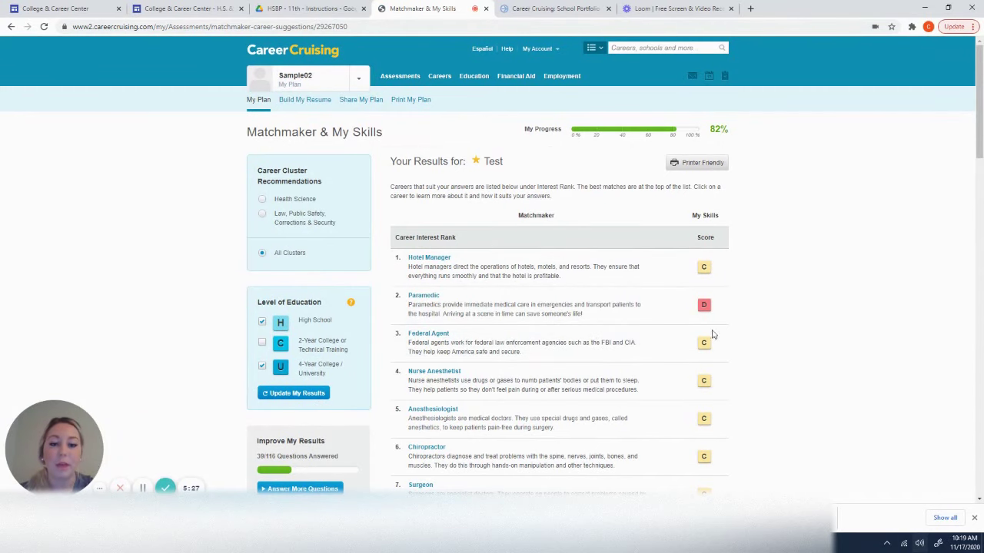
pyautogui.scroll(-3, 667, 348)
pyautogui.scroll(-3, 668, 350)
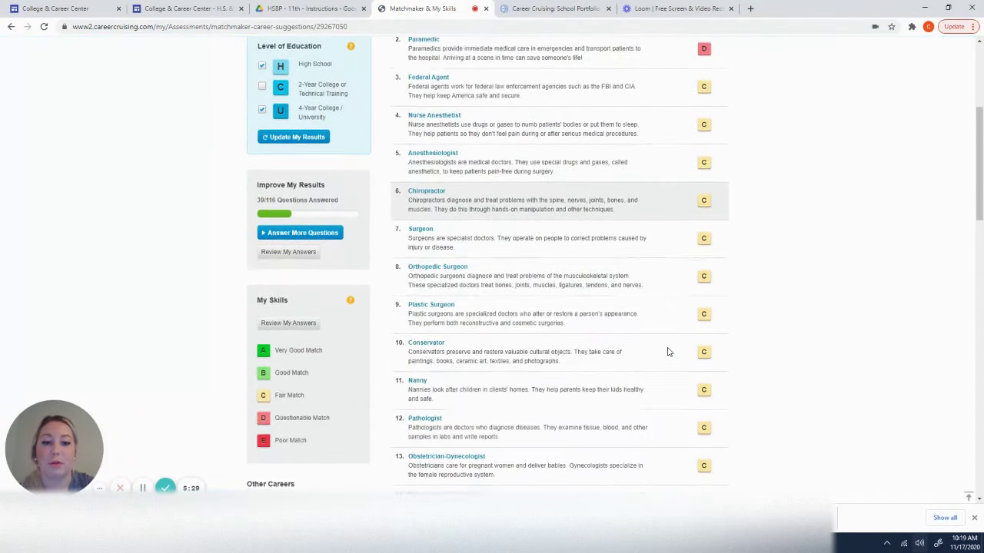
pyautogui.scroll(4, 668, 347)
pyautogui.scroll(2, 453, 339)
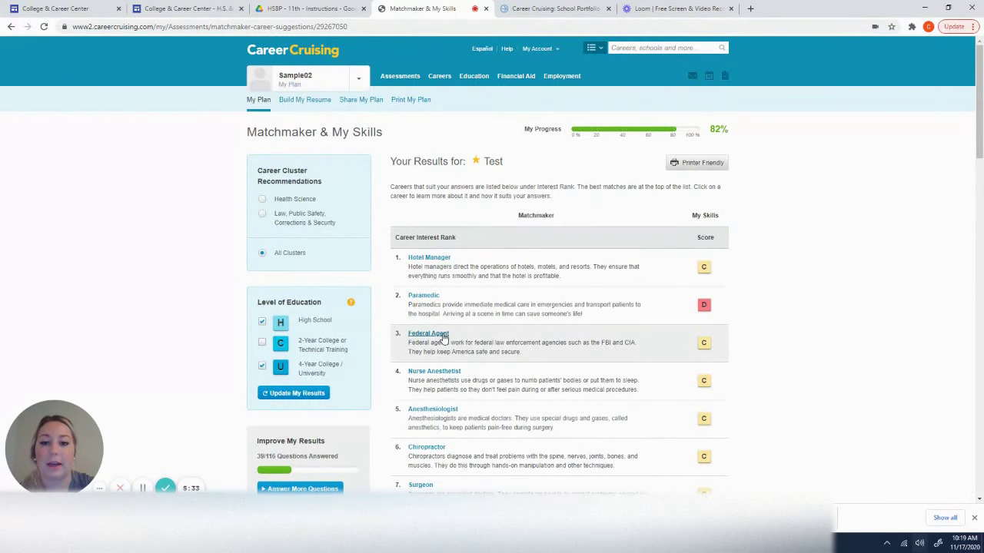
# Step: Open the Federal Agent career profile and view its entry-level earnings of about $39,000–$61,000
pyautogui.click(444, 335)
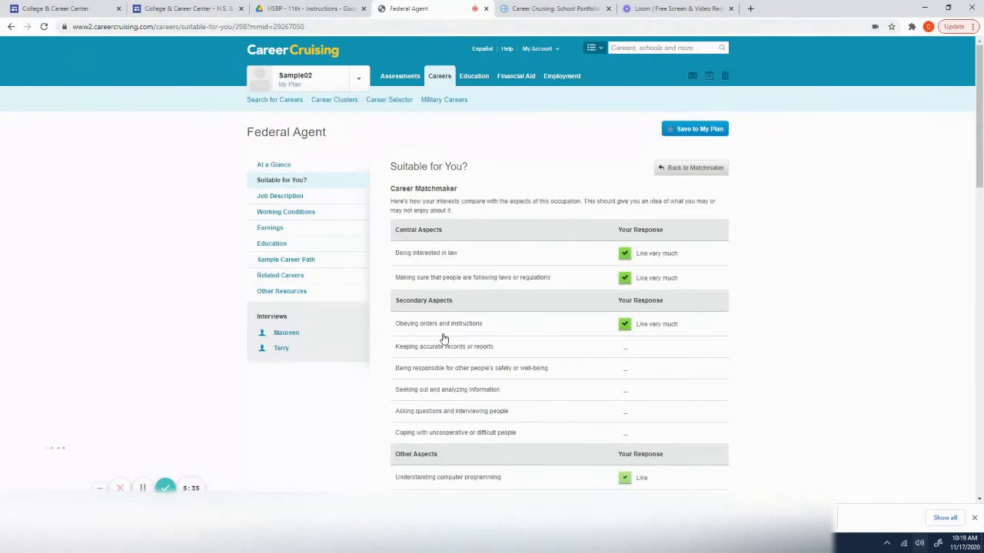
pyautogui.scroll(-7, 454, 412)
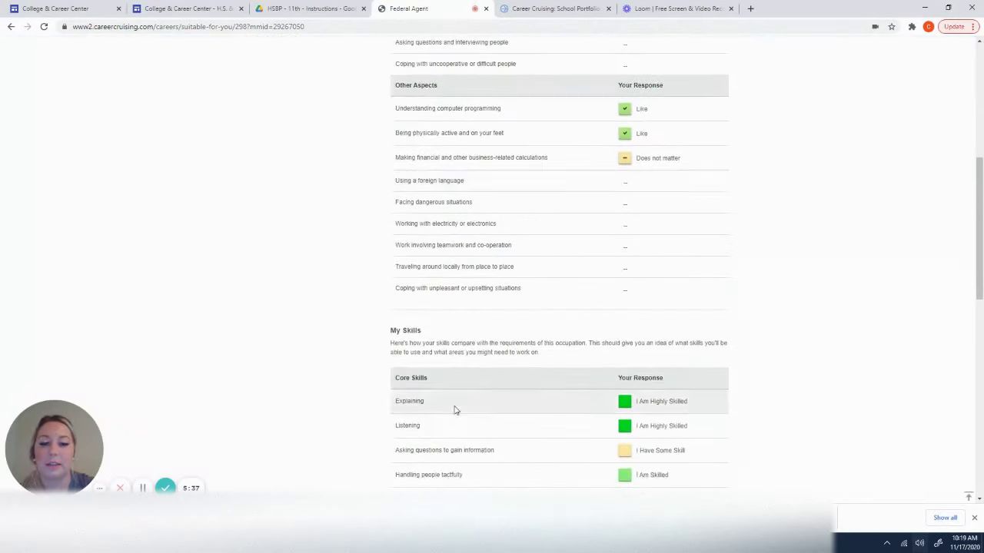
pyautogui.scroll(-6, 455, 406)
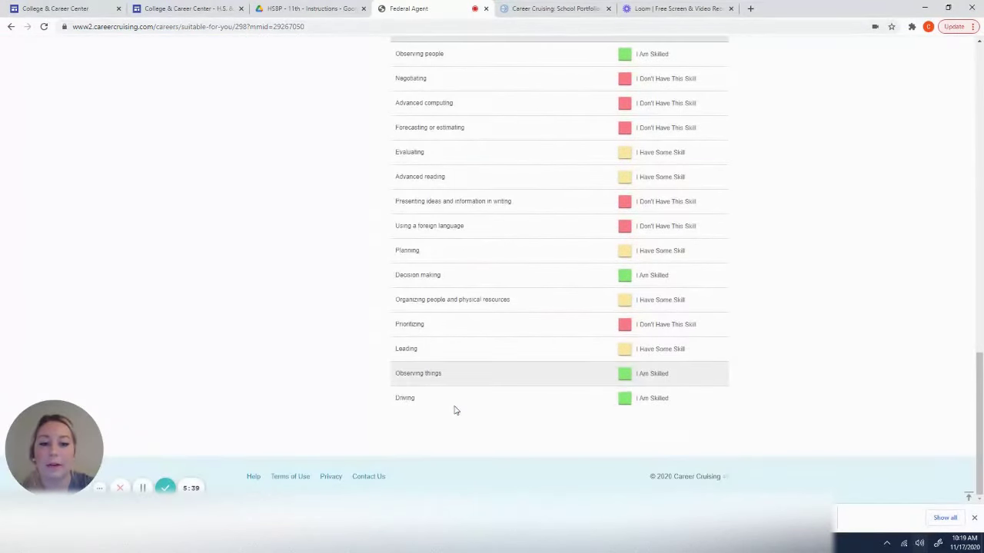
pyautogui.scroll(5, 454, 408)
pyautogui.scroll(10, 455, 412)
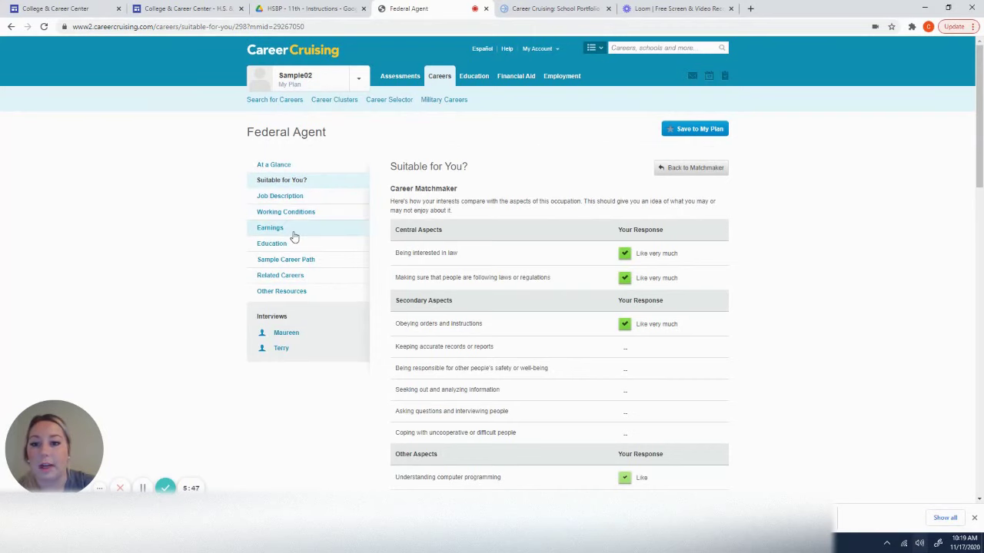
pyautogui.click(292, 237)
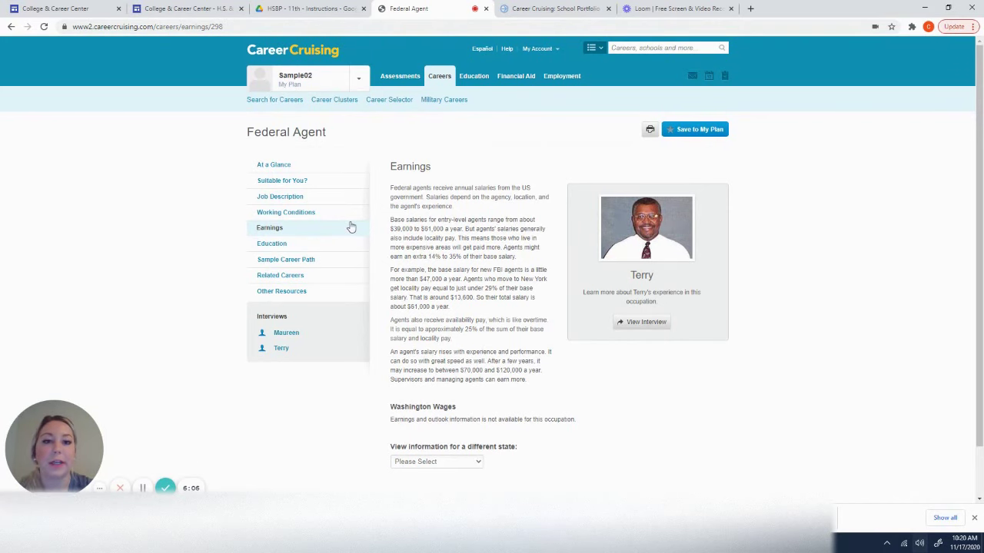
pyautogui.scroll(-1, 305, 426)
pyautogui.scroll(1, 306, 425)
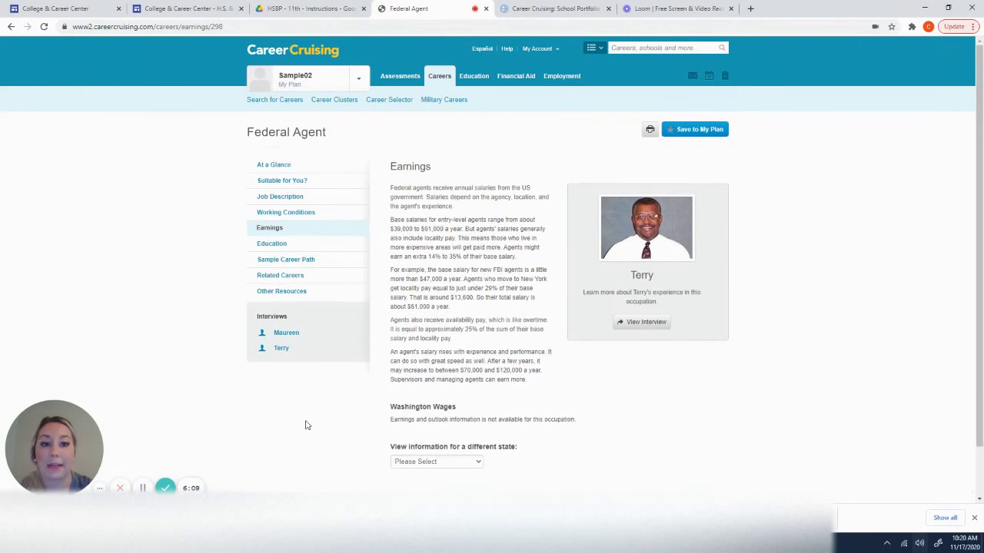
# Step: Show My Saved Careers: Career Counselor, Detective, High School Teacher and Photojournalist, with comments
pyautogui.click(290, 90)
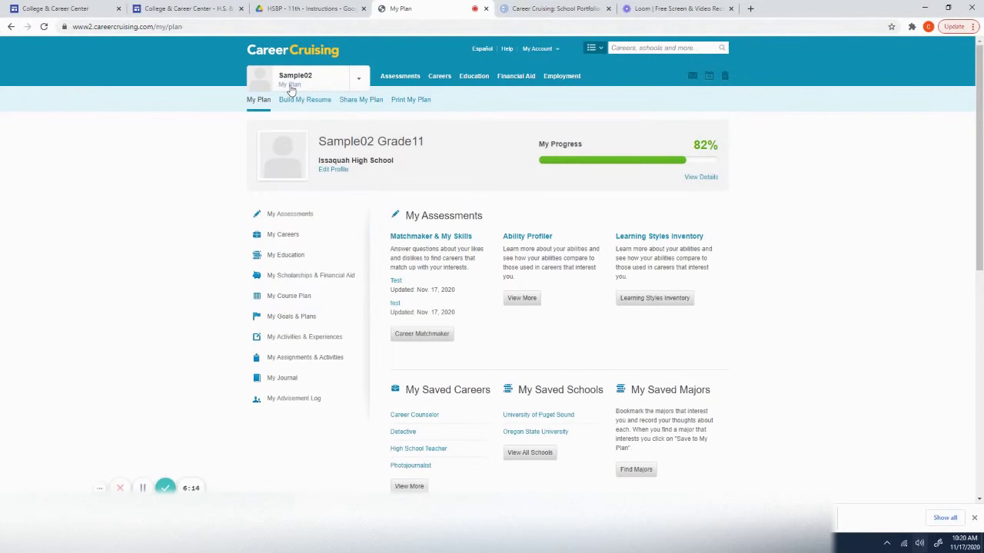
pyautogui.click(305, 237)
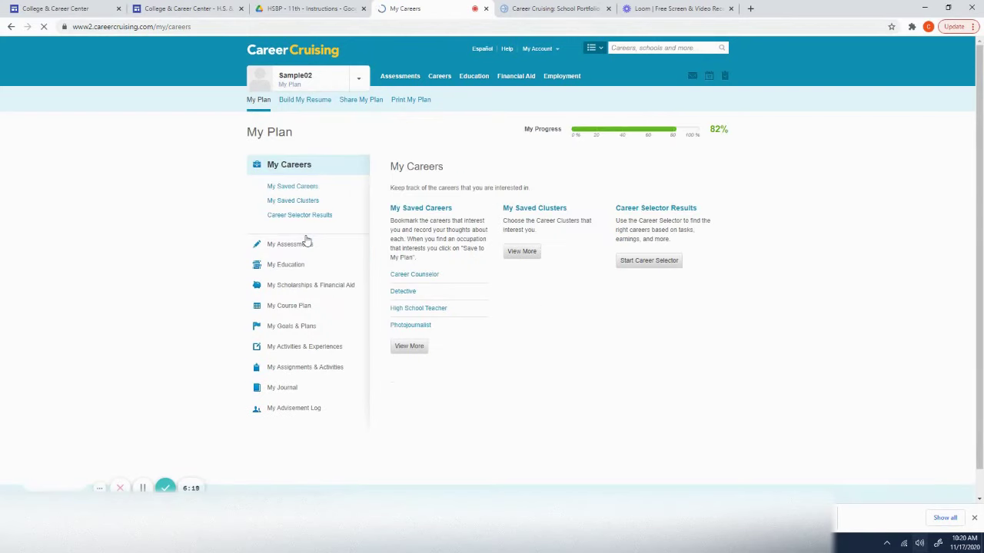
pyautogui.click(298, 189)
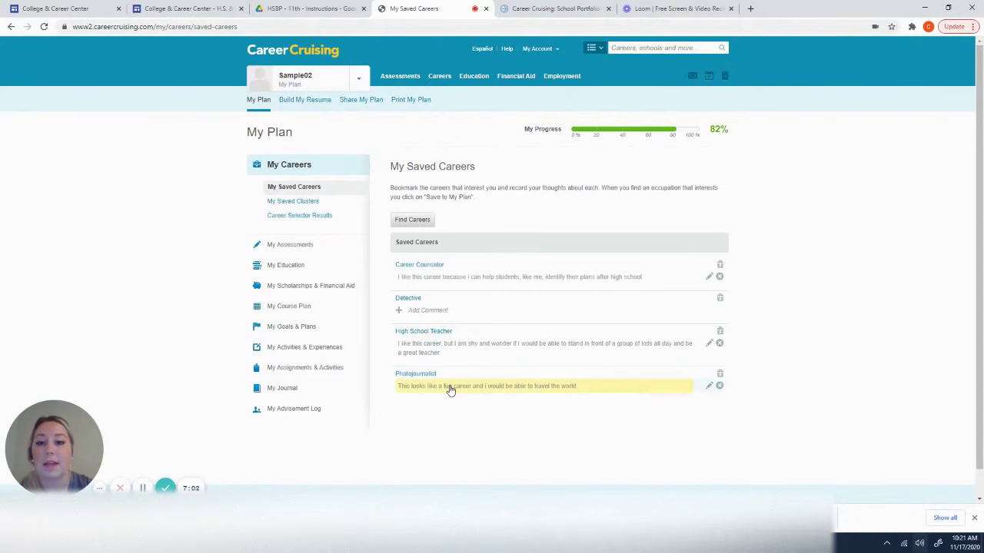
# Step: Visit Explore Careers, then go back to Sample02's My Plan overview listing the saved schools
pyautogui.click(419, 228)
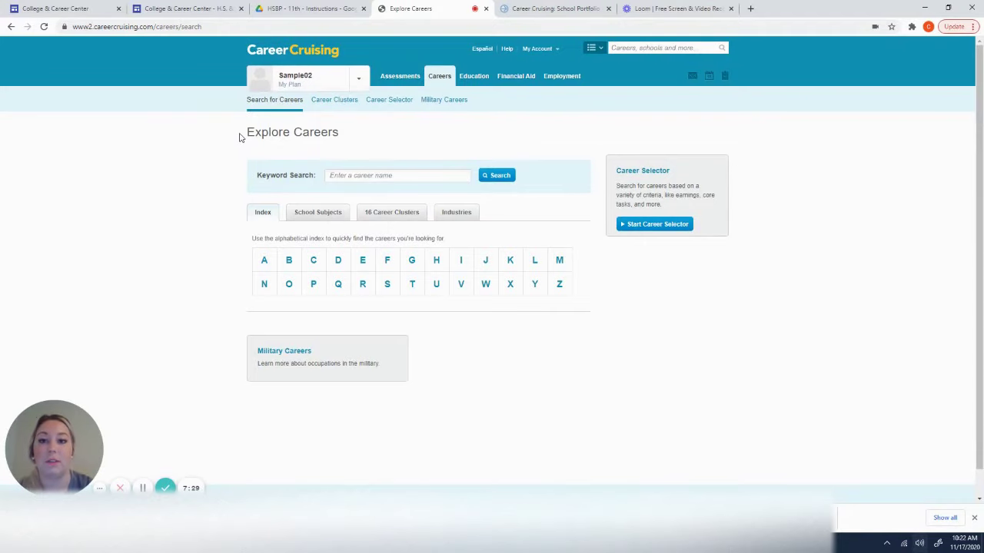
pyautogui.click(292, 85)
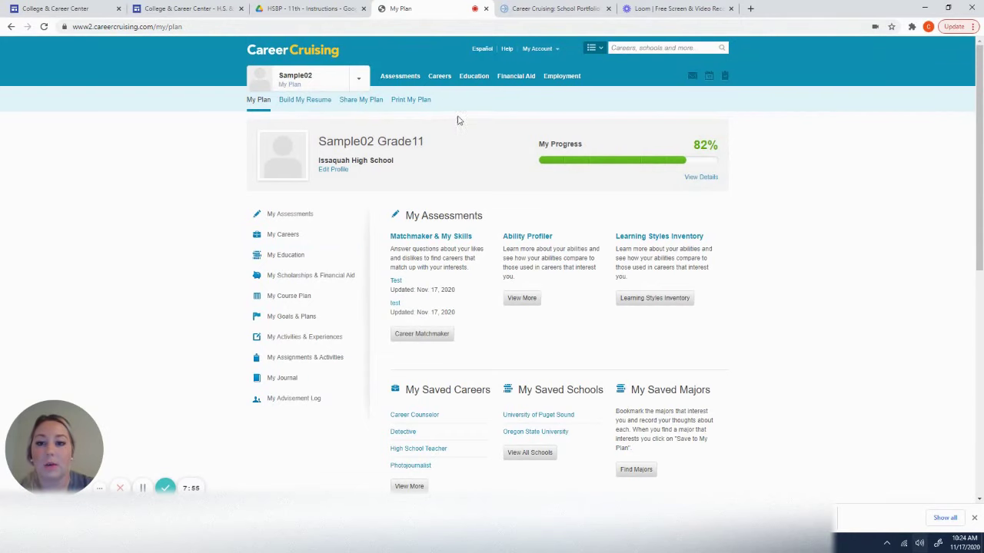
# Step: Browse My Education's saved schools and saved majors, then list programs related to the four saved careers
pyautogui.click(293, 257)
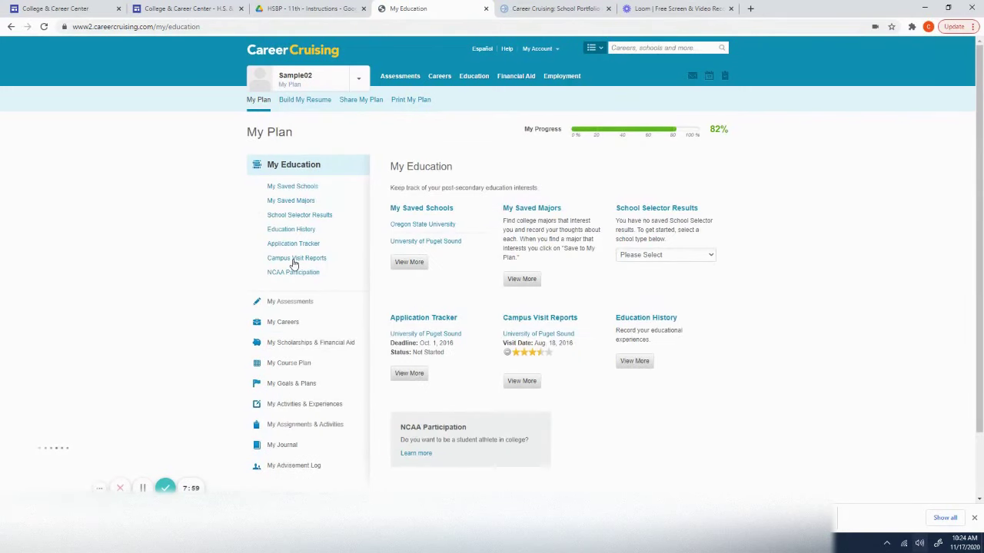
pyautogui.click(316, 189)
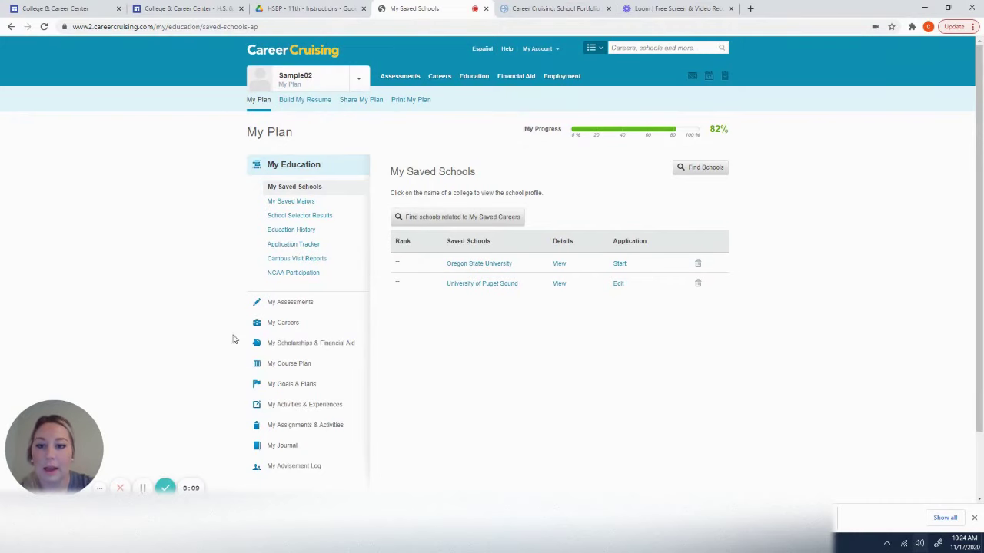
pyautogui.click(307, 202)
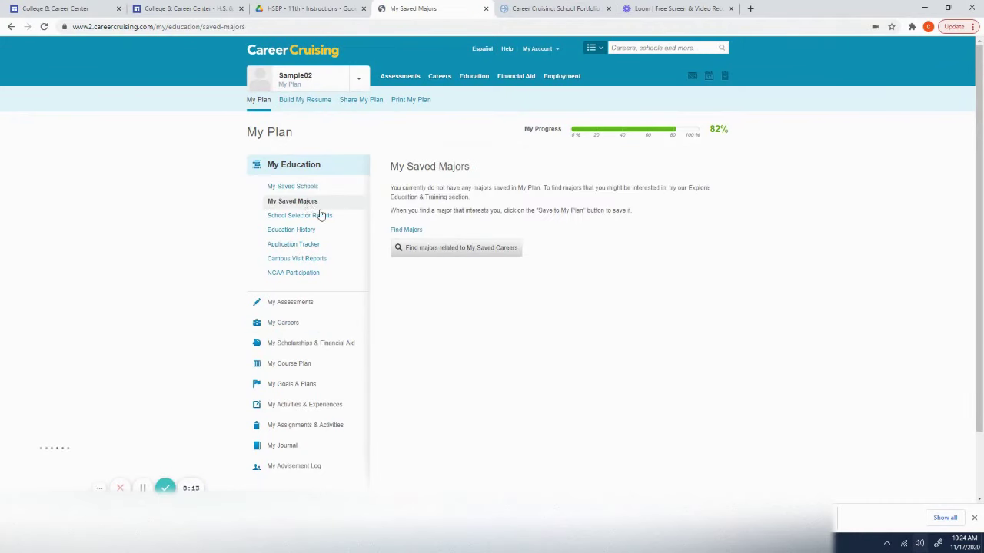
pyautogui.click(440, 249)
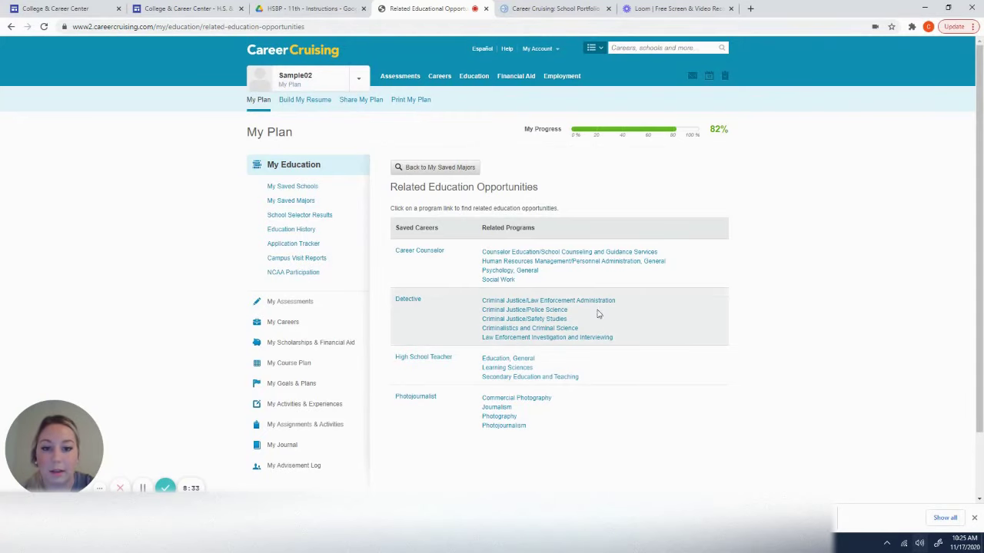
# Step: Open the Criminal Justice/Law Enforcement Administration program and browse its 16 schools, degree types and locations
pyautogui.click(553, 304)
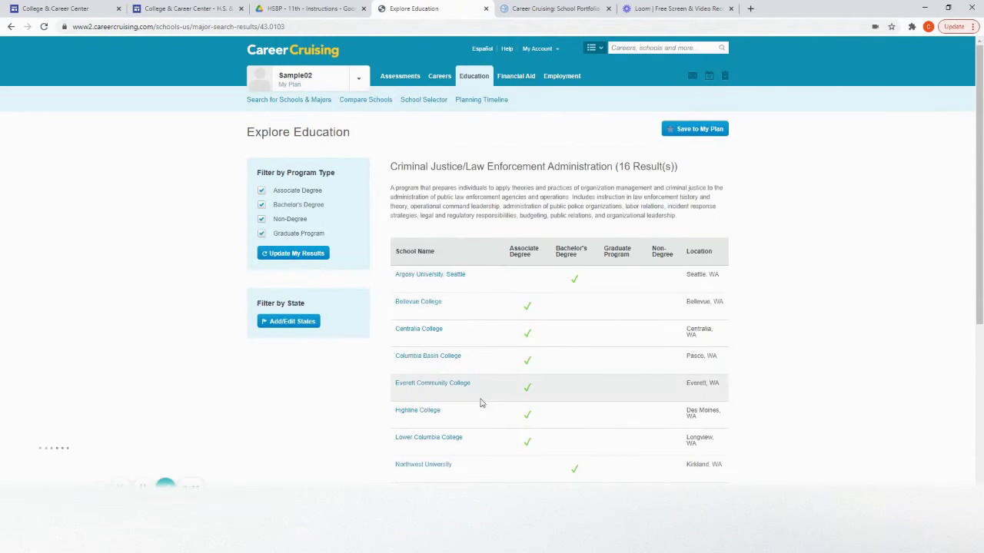
pyautogui.scroll(-3, 483, 403)
pyautogui.scroll(-3, 483, 404)
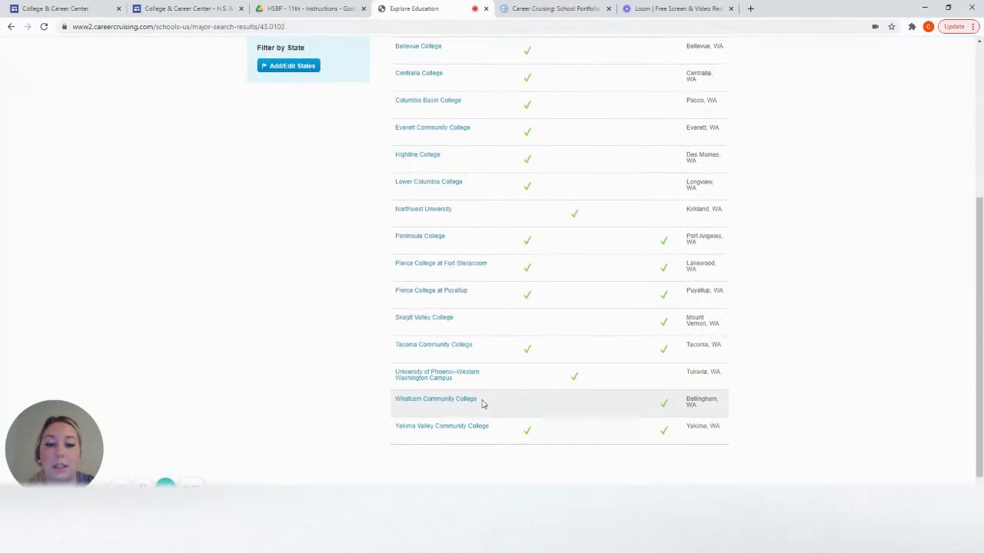
pyautogui.scroll(3, 482, 403)
pyautogui.scroll(1, 483, 403)
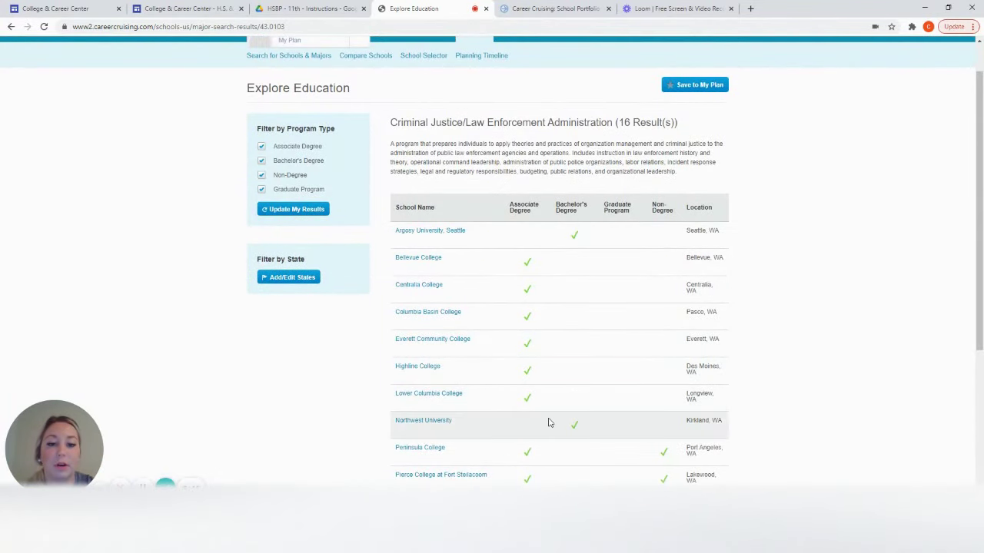
pyautogui.scroll(-1, 549, 423)
pyautogui.scroll(-2, 549, 423)
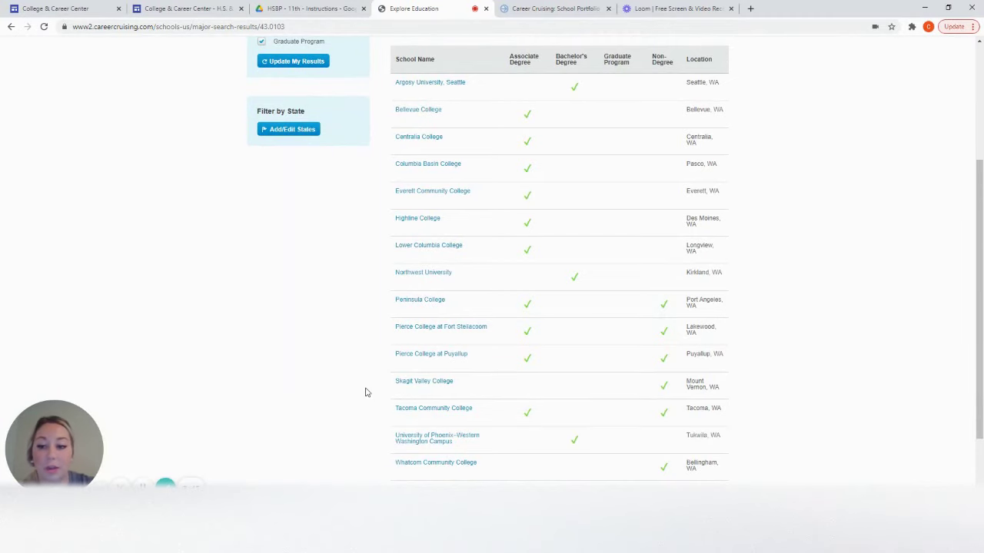
pyautogui.scroll(3, 365, 330)
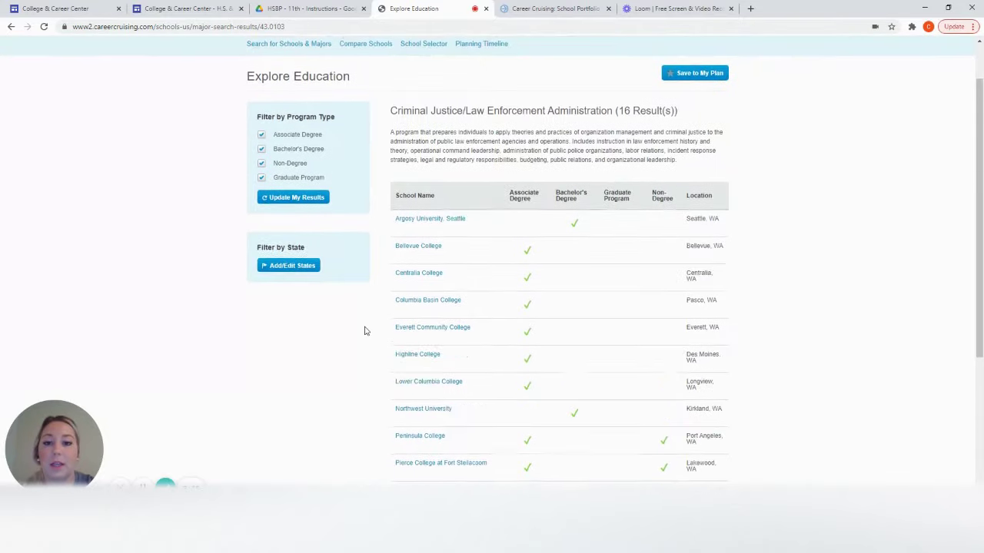
pyautogui.scroll(1, 365, 331)
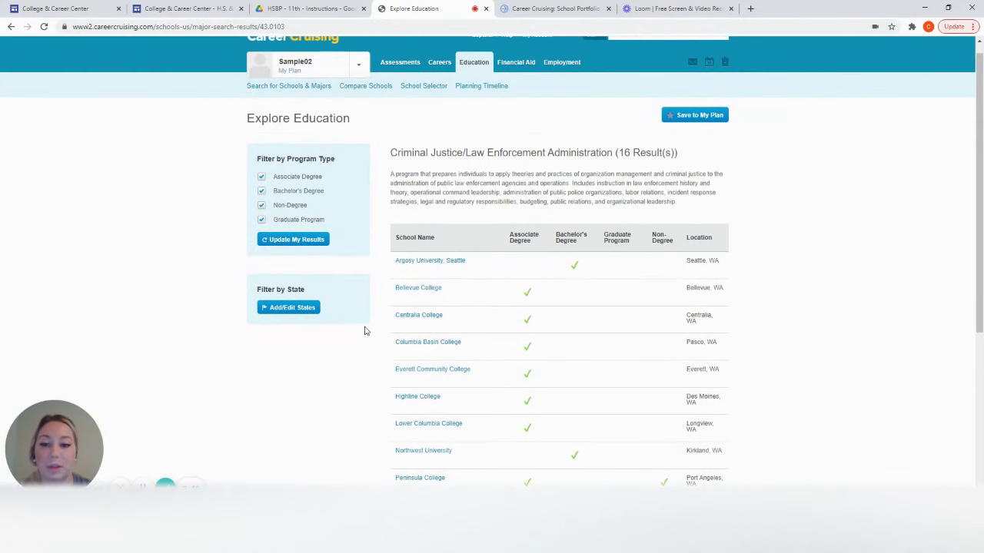
# Step: Add Washington, Oregon, Idaho and Montana to the state filter and update the list to 28 results
pyautogui.click(278, 309)
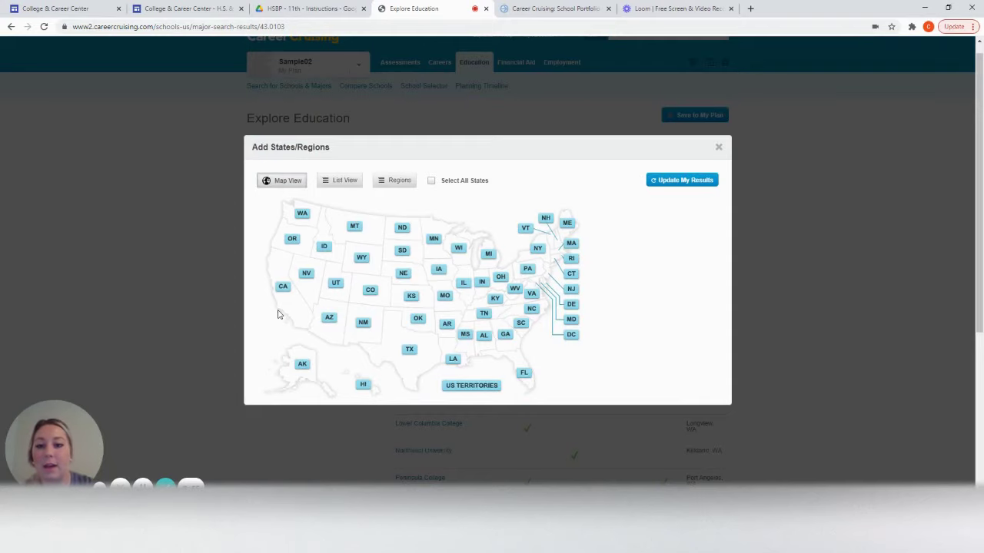
pyautogui.click(312, 219)
pyautogui.click(303, 243)
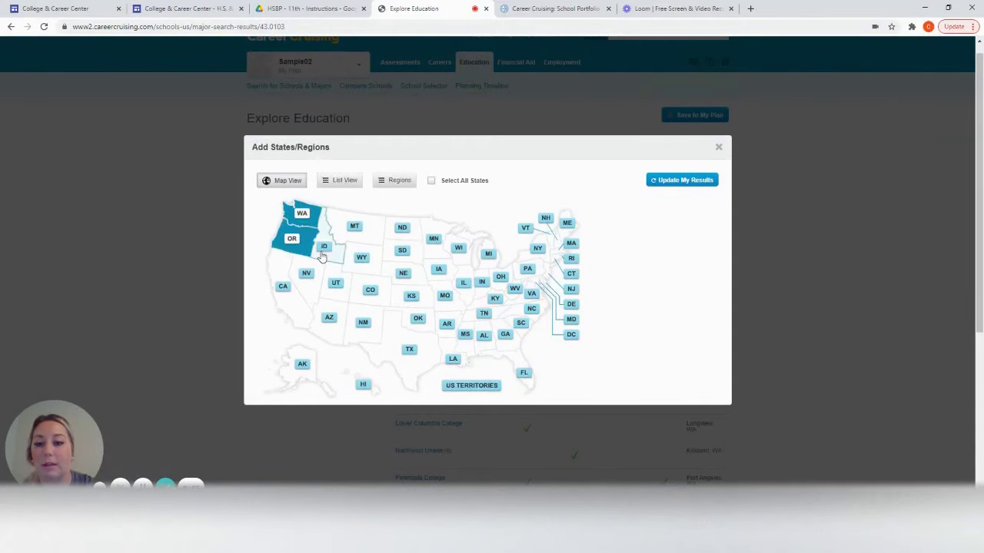
pyautogui.click(322, 256)
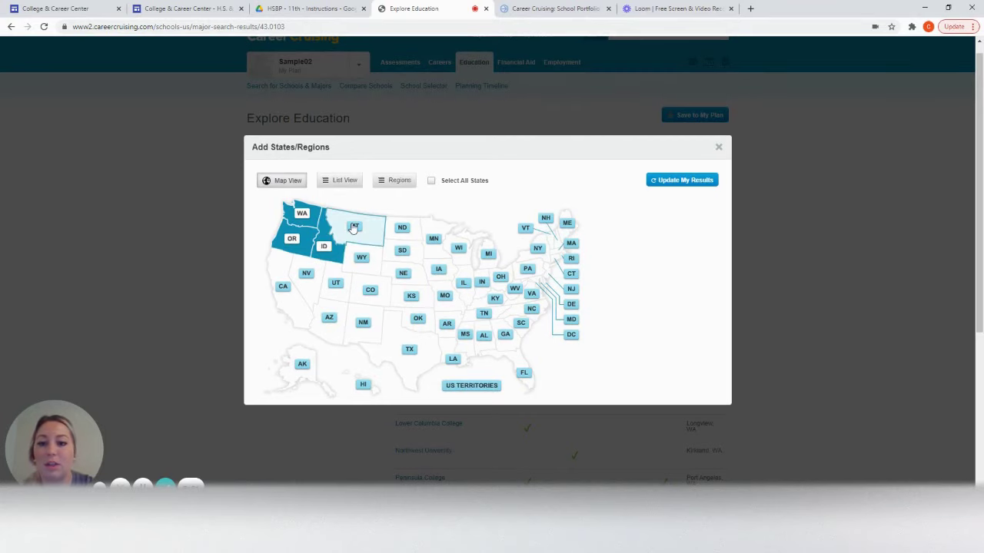
pyautogui.click(353, 229)
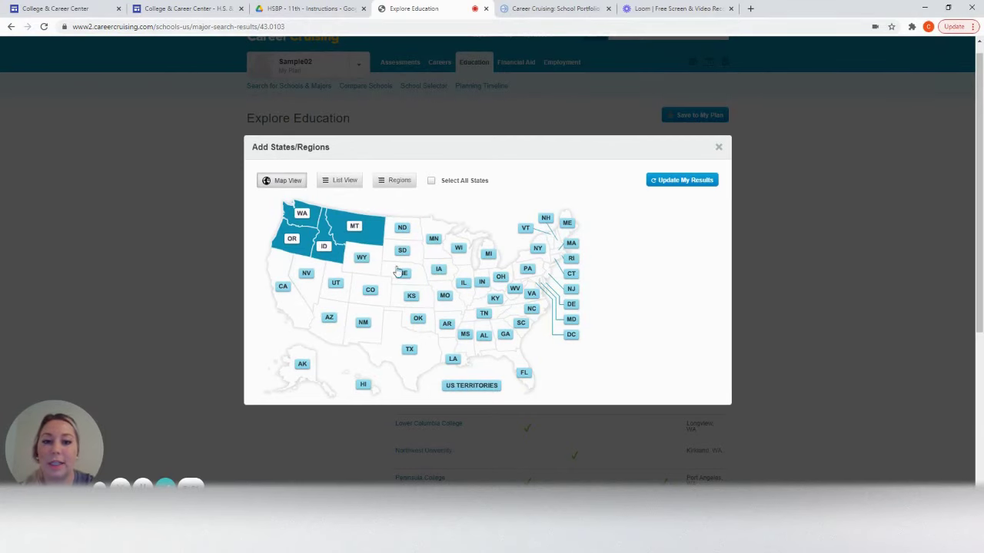
pyautogui.click(672, 183)
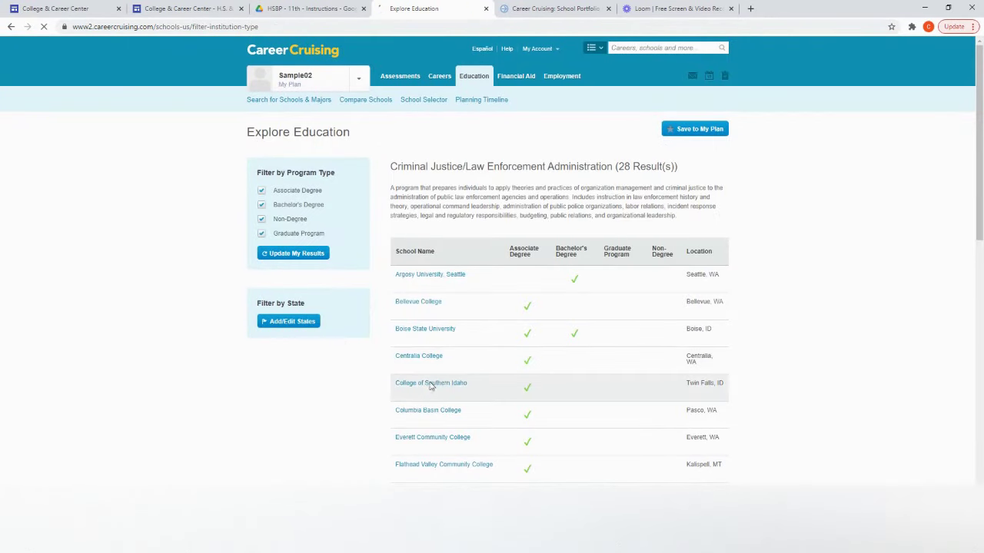
pyautogui.scroll(-6, 384, 406)
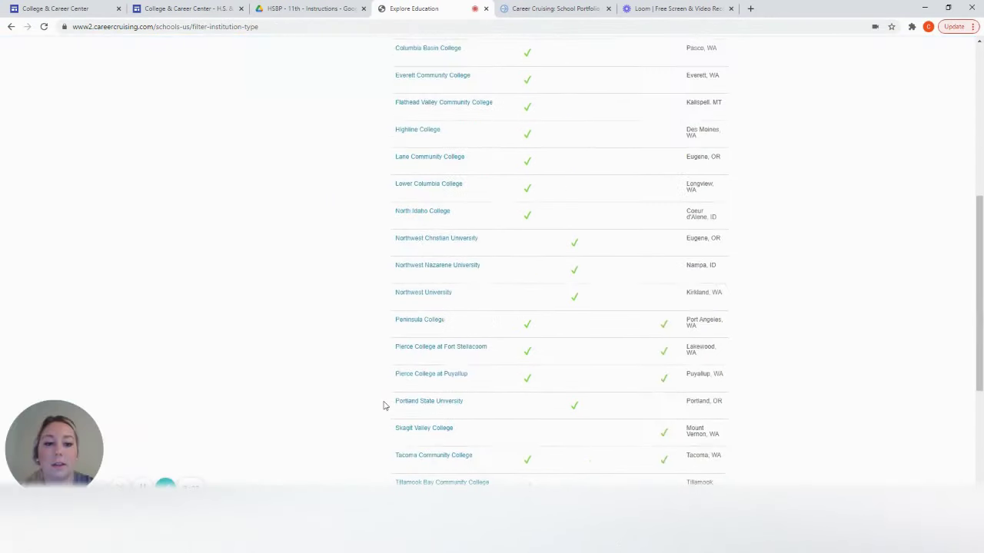
pyautogui.scroll(-2, 384, 406)
pyautogui.scroll(8, 384, 406)
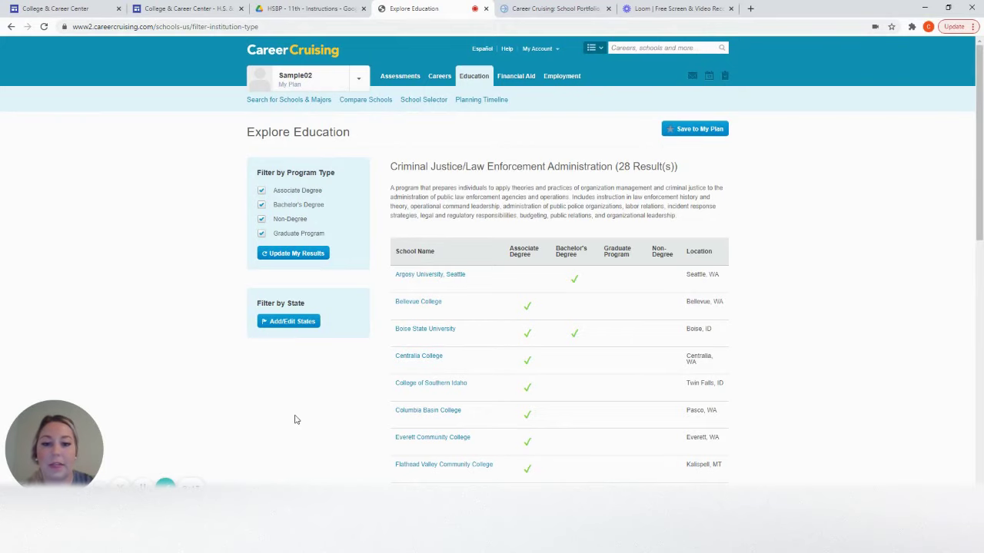
pyautogui.click(443, 333)
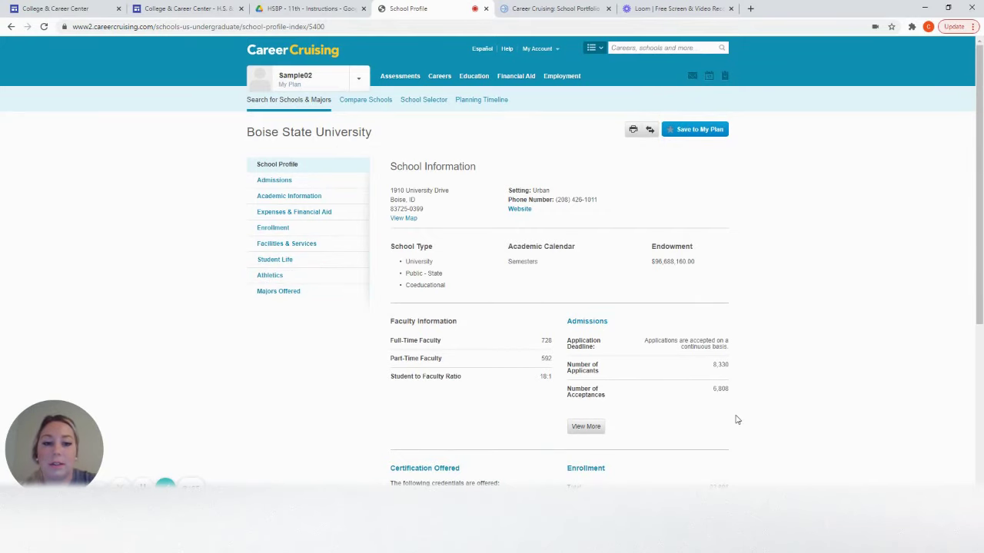
pyautogui.scroll(-2, 735, 419)
pyautogui.scroll(-2, 736, 419)
pyautogui.scroll(4, 735, 419)
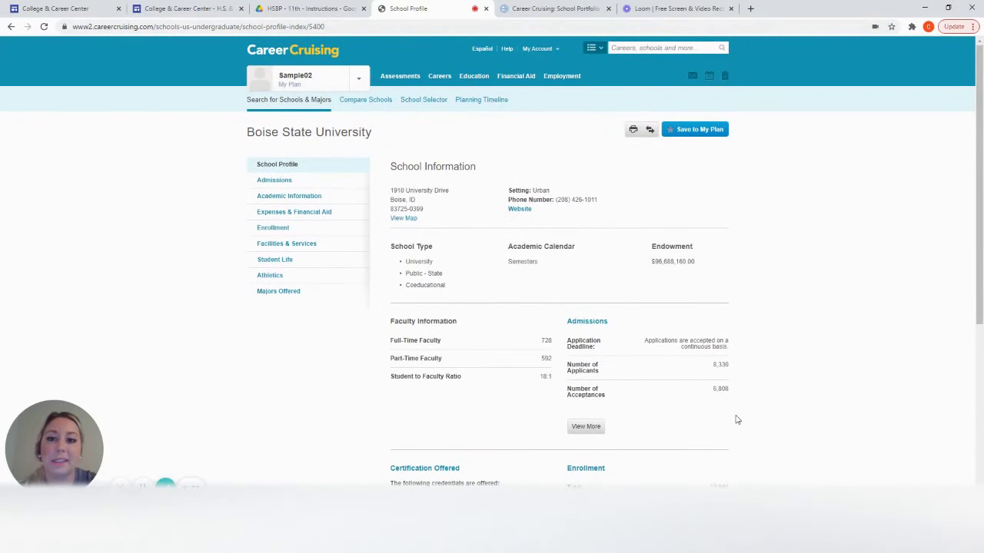
pyautogui.click(695, 130)
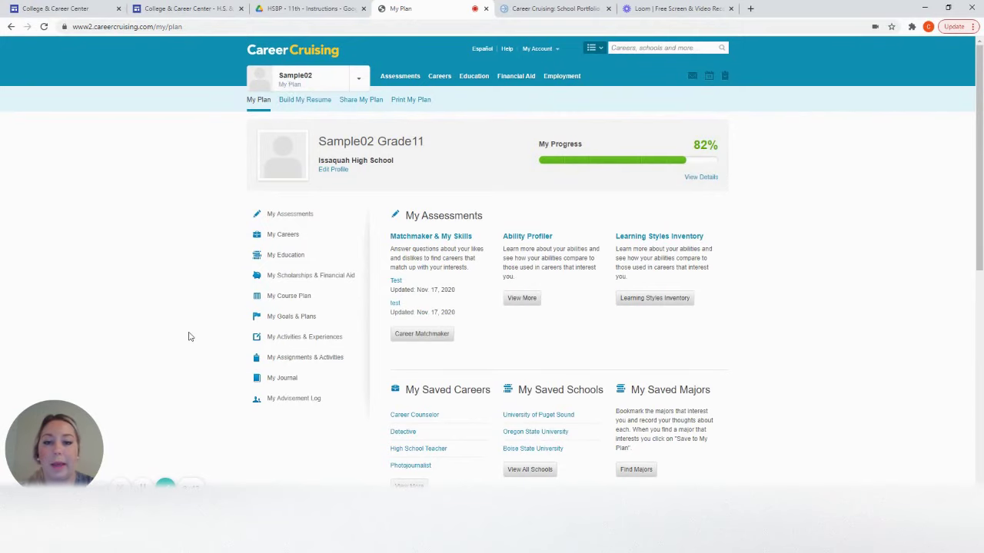
# Step: Start the Undergraduate School Selector and choose public schools
pyautogui.click(466, 83)
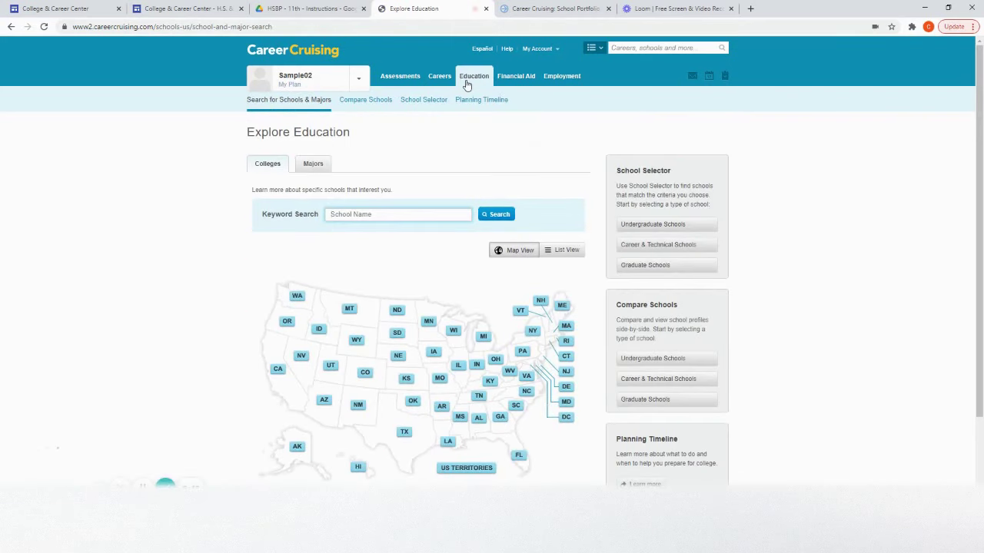
pyautogui.click(427, 104)
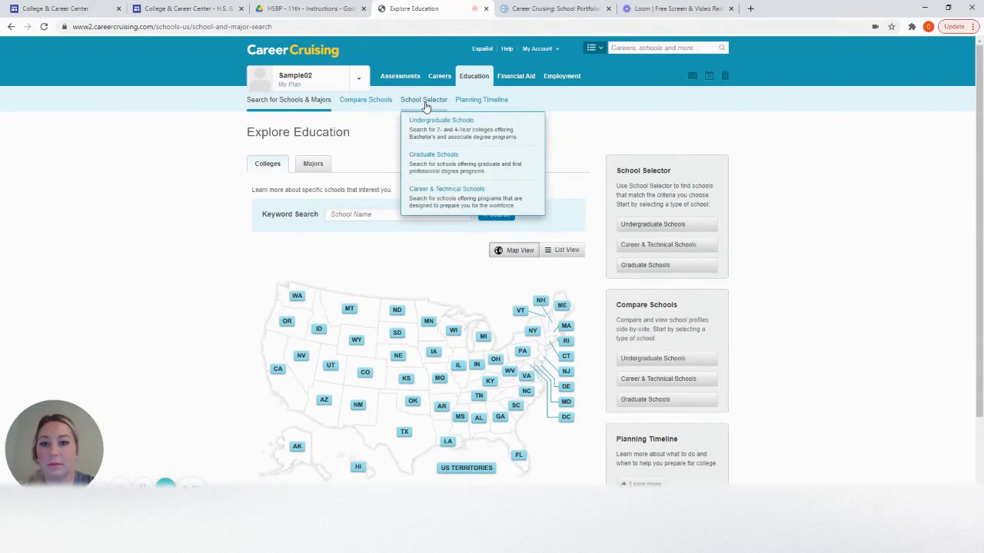
pyautogui.click(457, 132)
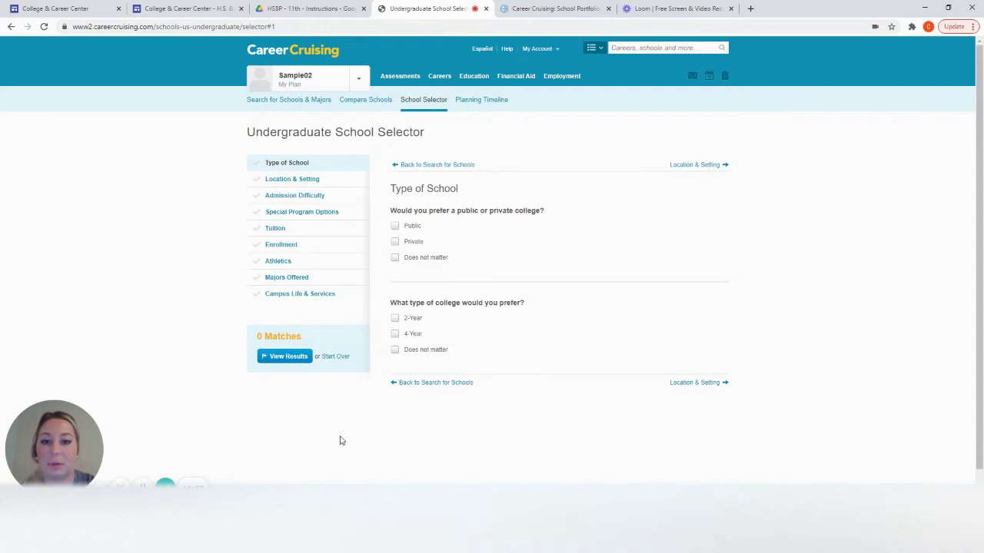
pyautogui.click(394, 227)
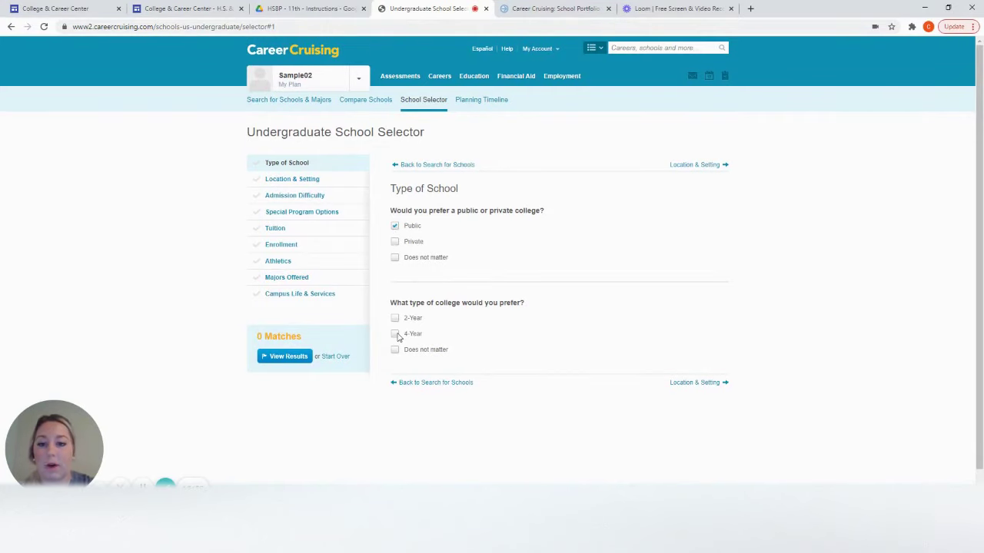
# Step: Select Washington, Oregon, Idaho and Montana as preferred states
pyautogui.click(308, 185)
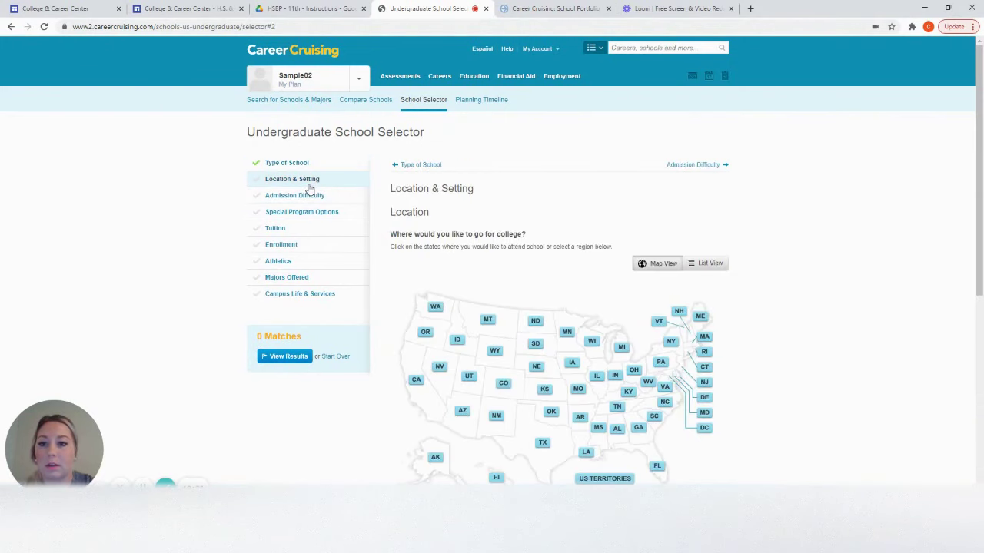
pyautogui.click(423, 309)
pyautogui.click(427, 330)
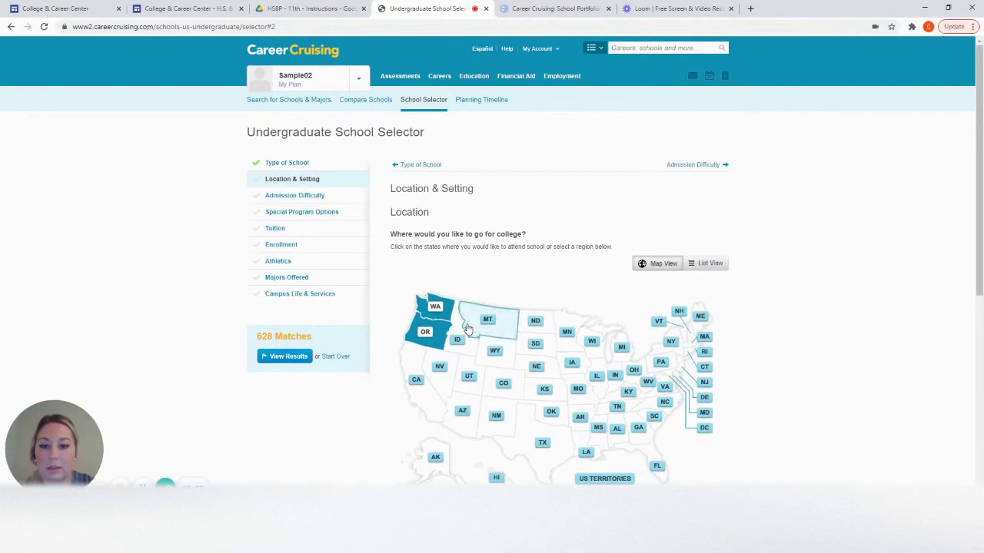
pyautogui.click(458, 327)
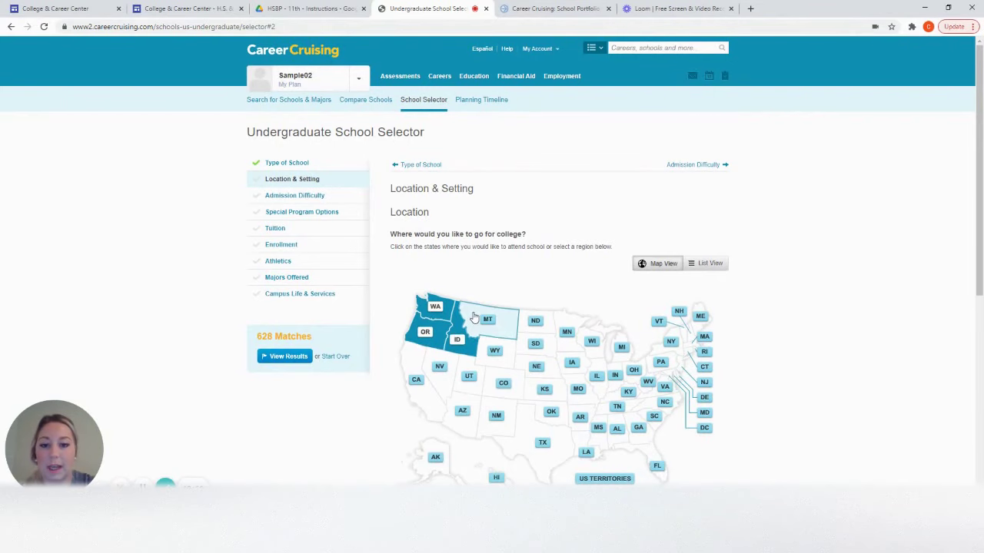
pyautogui.click(477, 311)
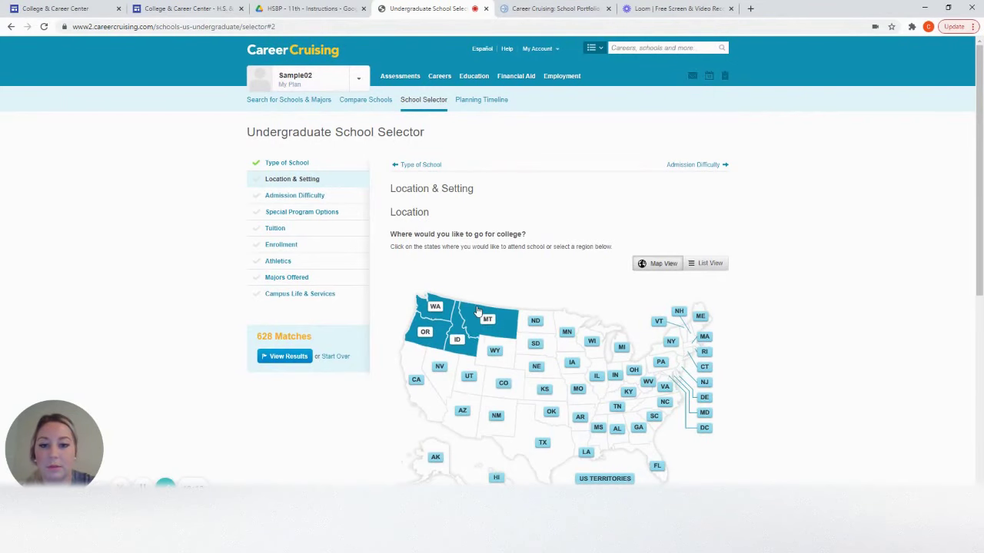
# Step: Set admission difficulty to Moderately Difficult and view the 22 matching schools
pyautogui.click(299, 201)
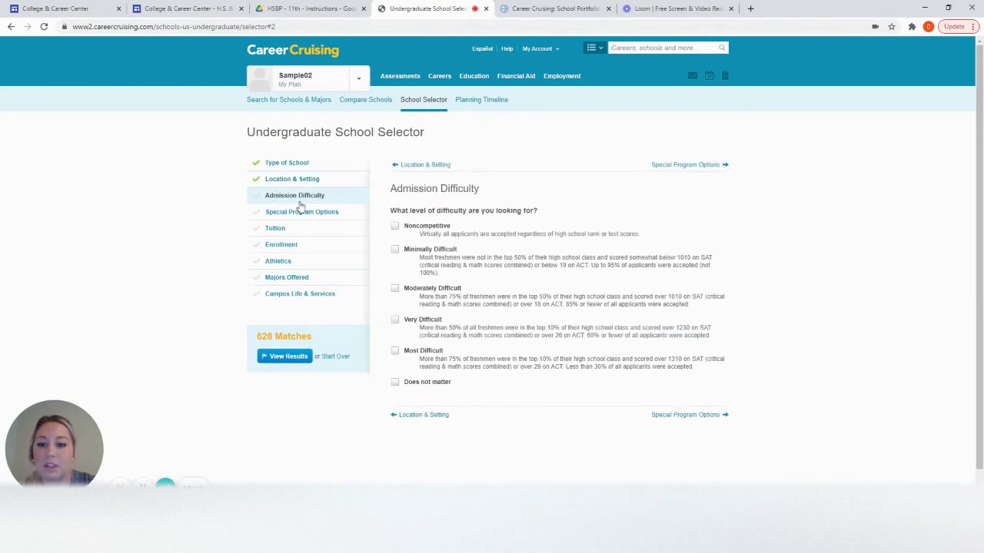
pyautogui.click(394, 290)
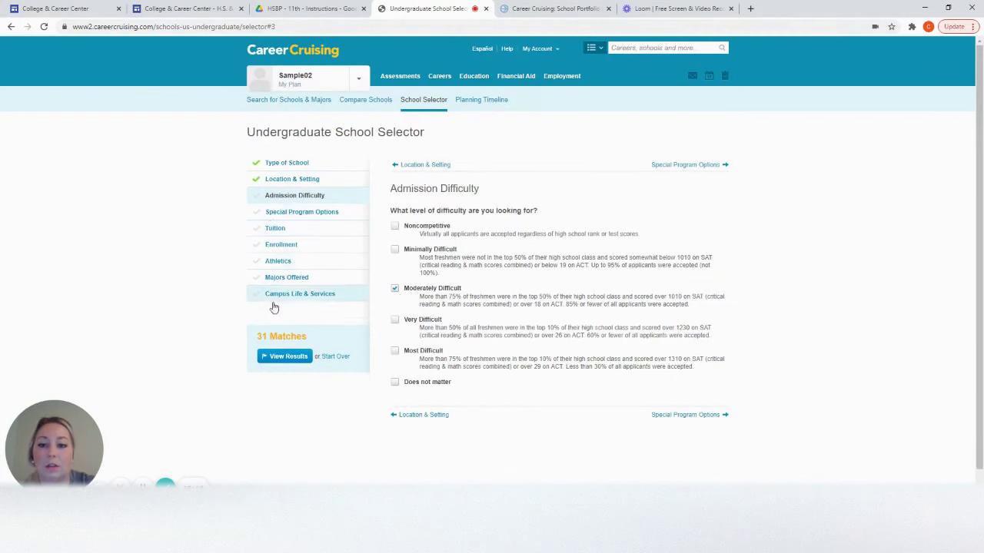
pyautogui.click(297, 361)
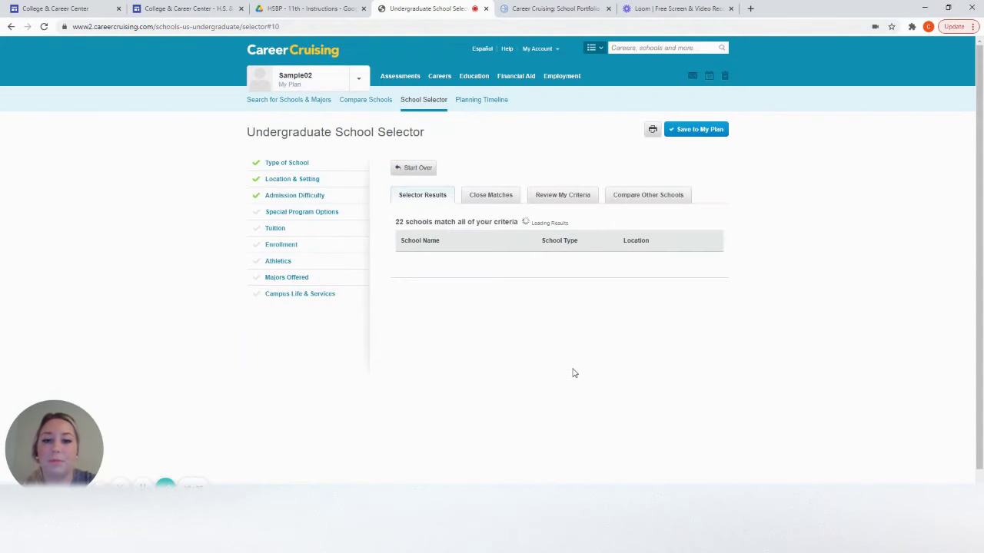
pyautogui.scroll(-5, 571, 371)
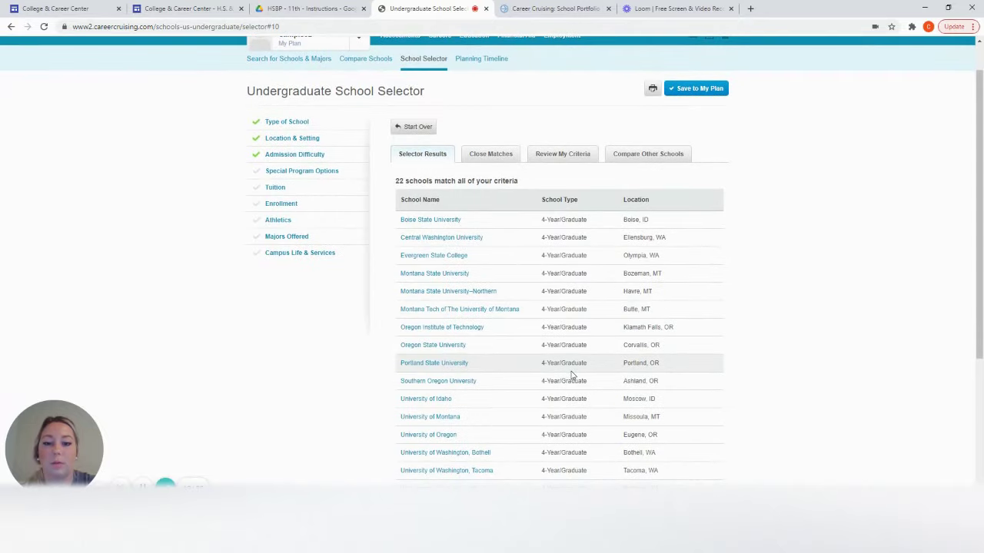
pyautogui.scroll(-2, 571, 371)
pyautogui.scroll(5, 573, 375)
pyautogui.scroll(2, 533, 303)
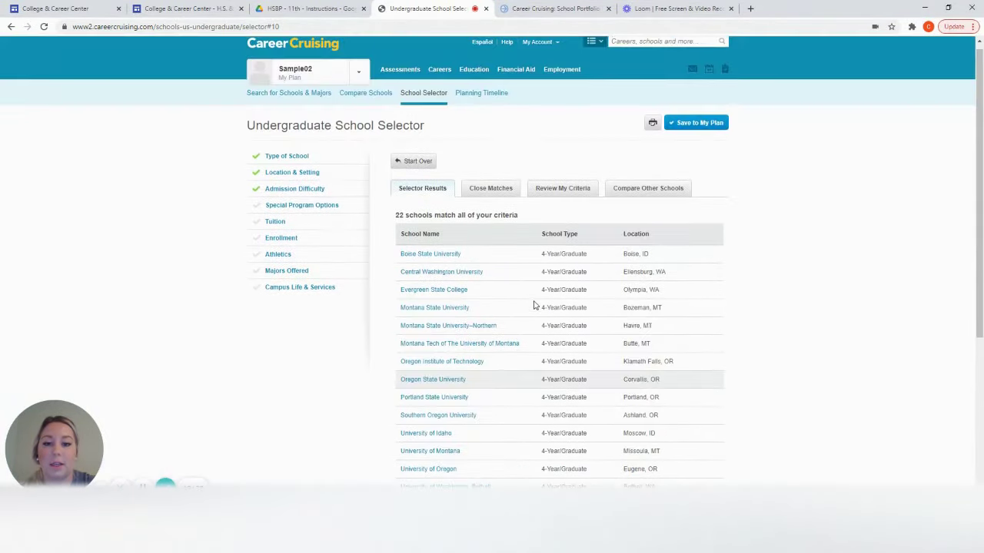
# Step: Open the Oregon State University profile, then return to the My Plan overview
pyautogui.click(447, 381)
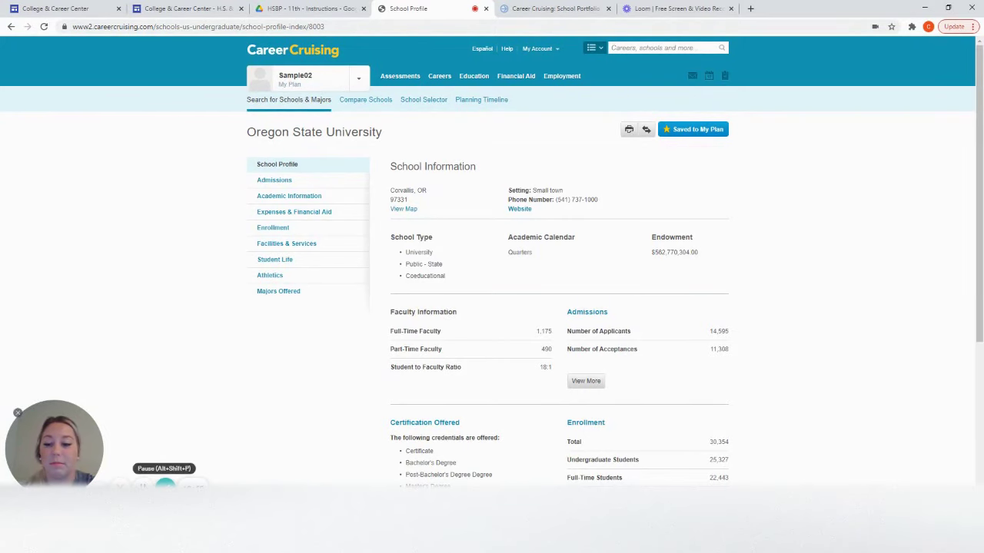
pyautogui.click(164, 484)
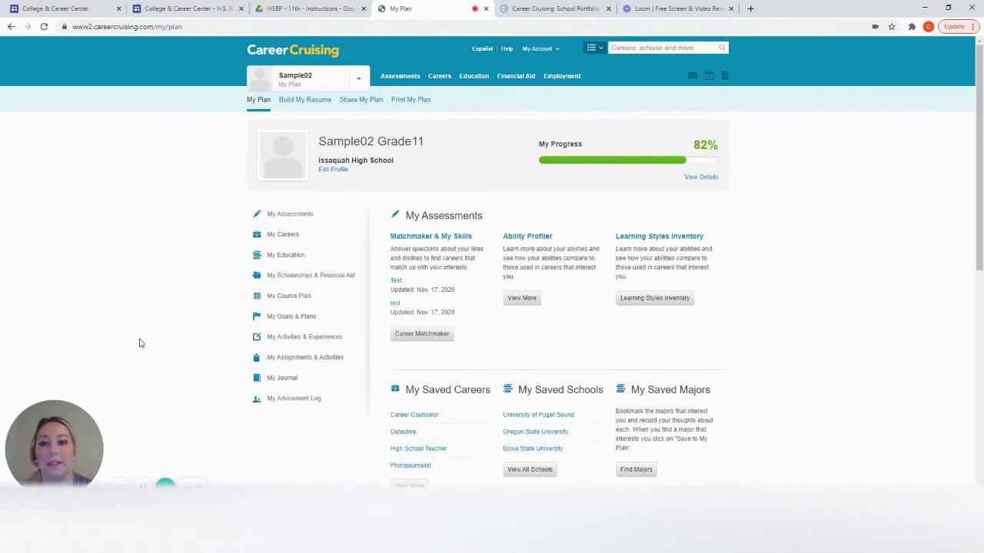
# Step: Pass through Education and My Plan, then open the Explore Financial Aid page
pyautogui.click(486, 80)
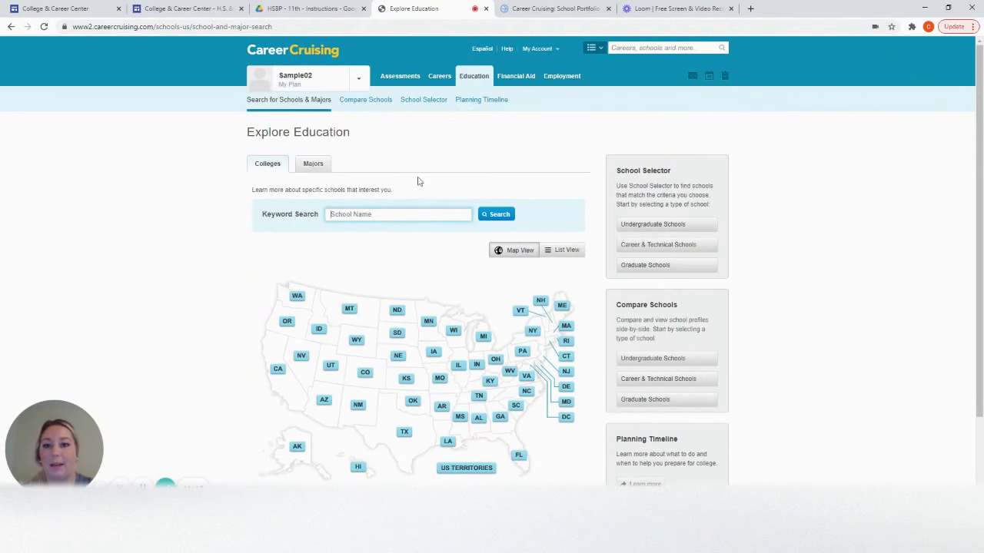
pyautogui.click(294, 86)
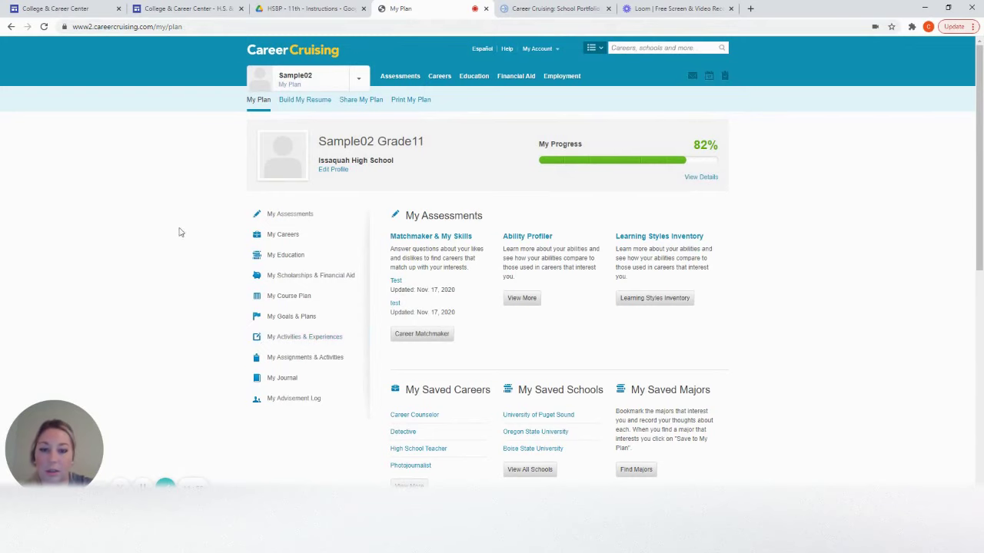
pyautogui.click(517, 77)
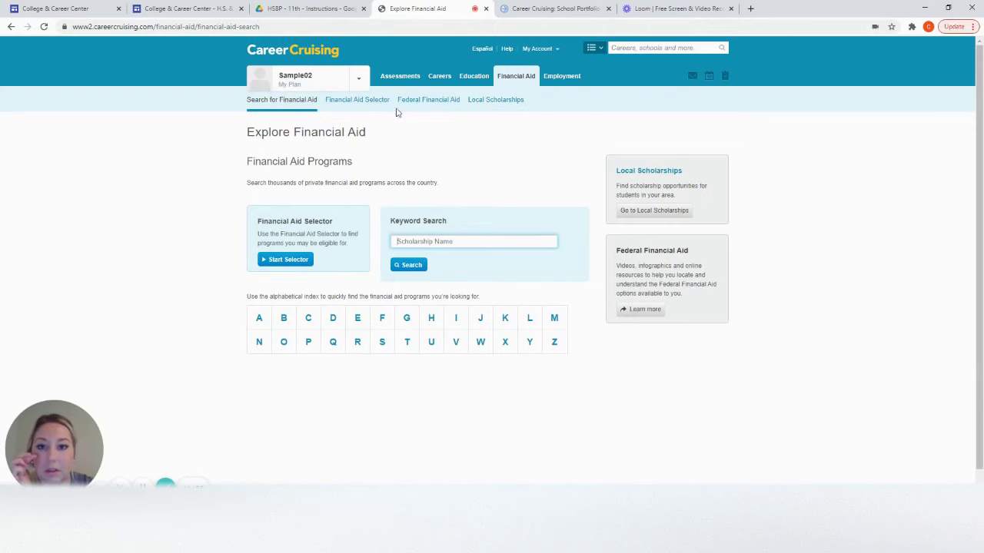
# Step: Run the Financial Aid Selector as a married female and view its 0 scholarship results
pyautogui.click(365, 104)
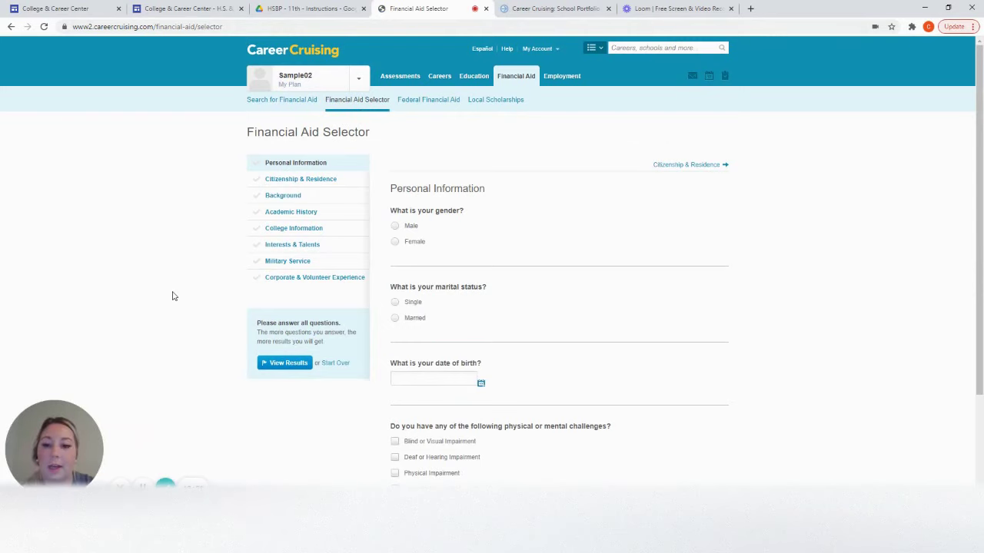
pyautogui.scroll(-1, 171, 294)
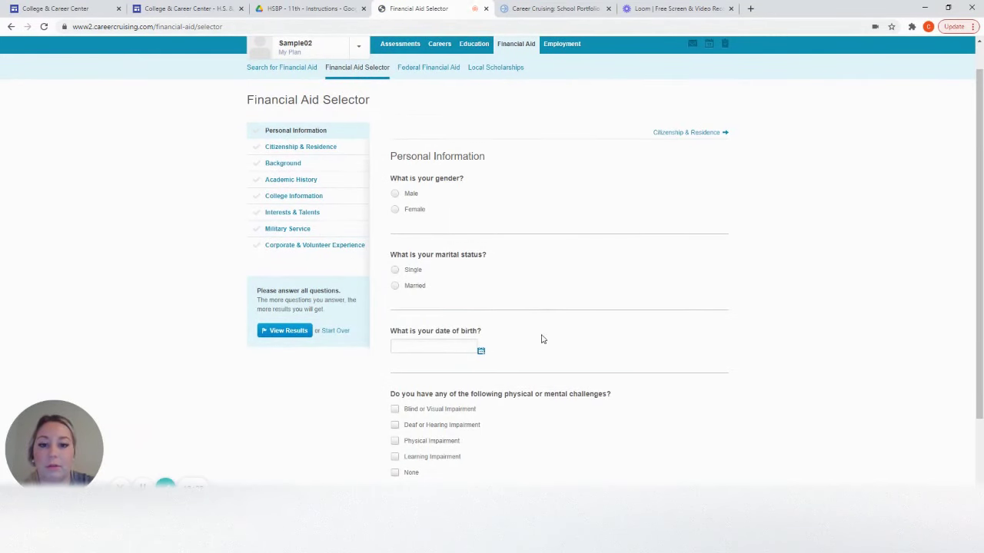
pyautogui.scroll(-2, 593, 323)
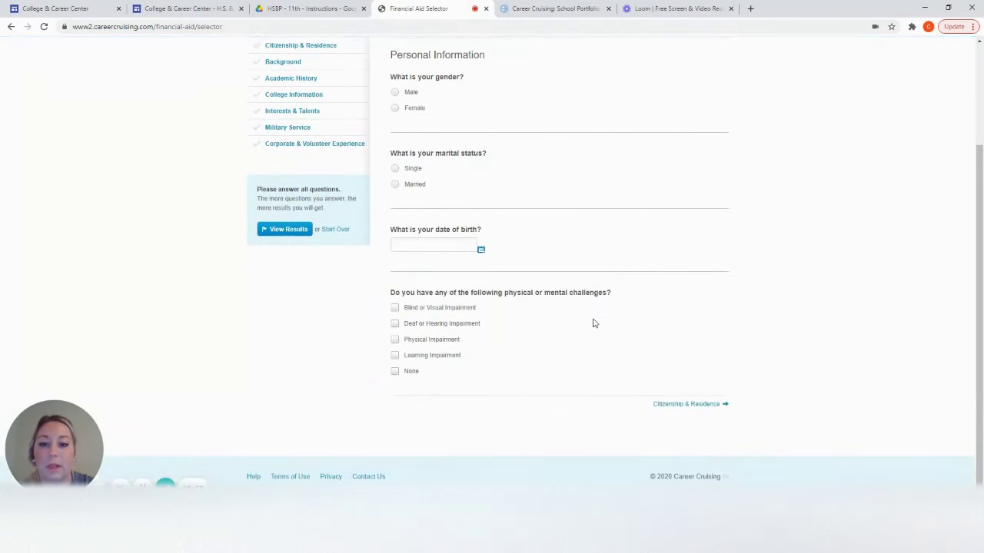
pyautogui.scroll(3, 593, 322)
pyautogui.scroll(-1, 593, 323)
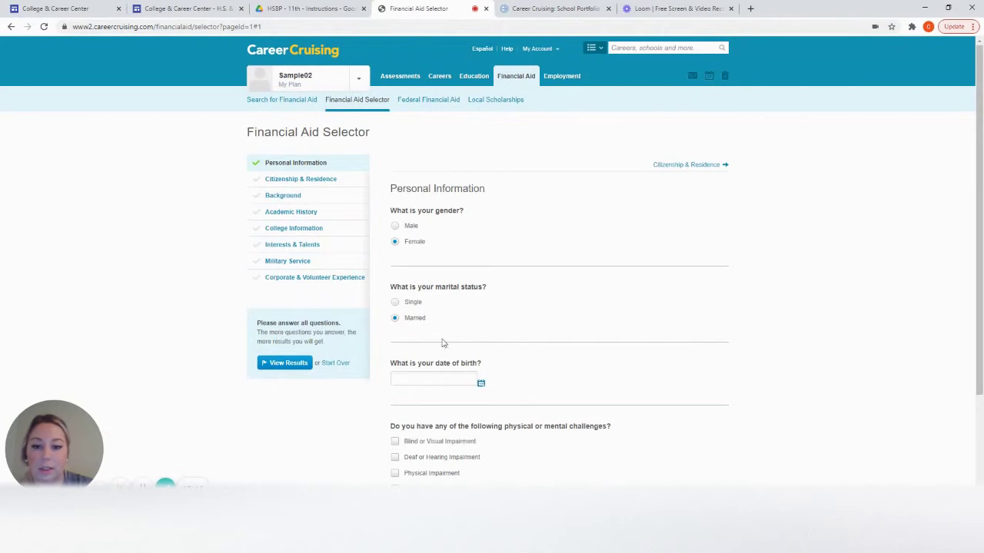
pyautogui.click(291, 372)
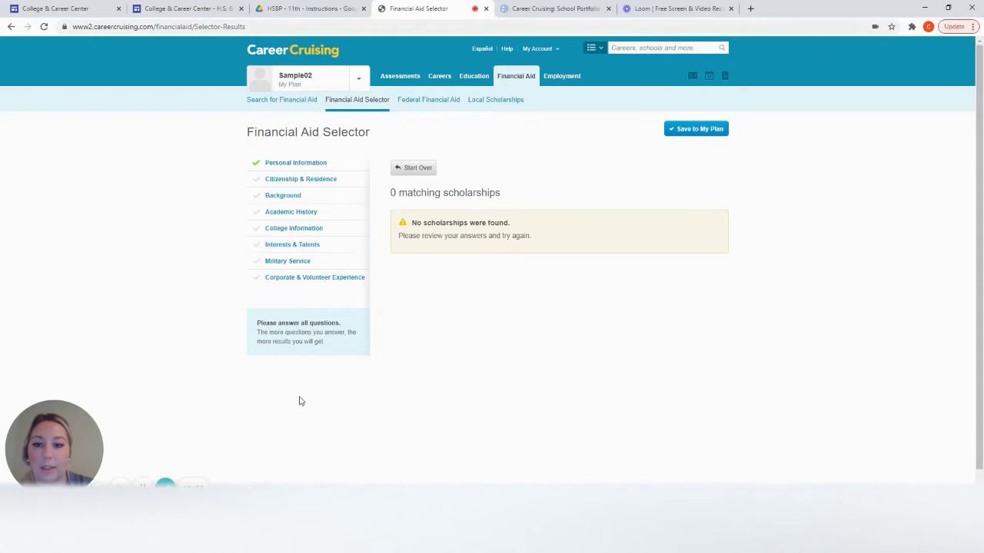
# Step: Open the Post-Secondary Plan from My Goals & Plans
pyautogui.click(289, 85)
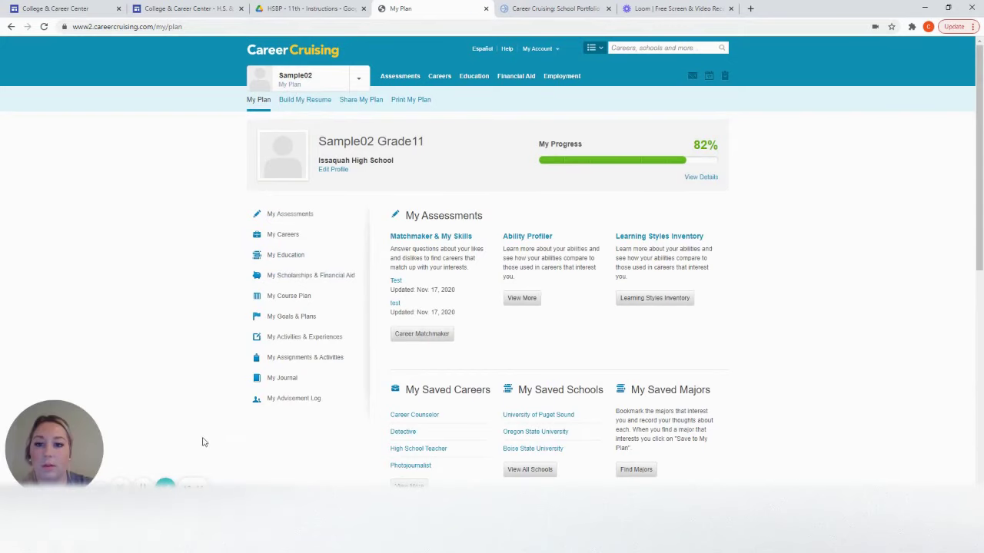
pyautogui.click(330, 322)
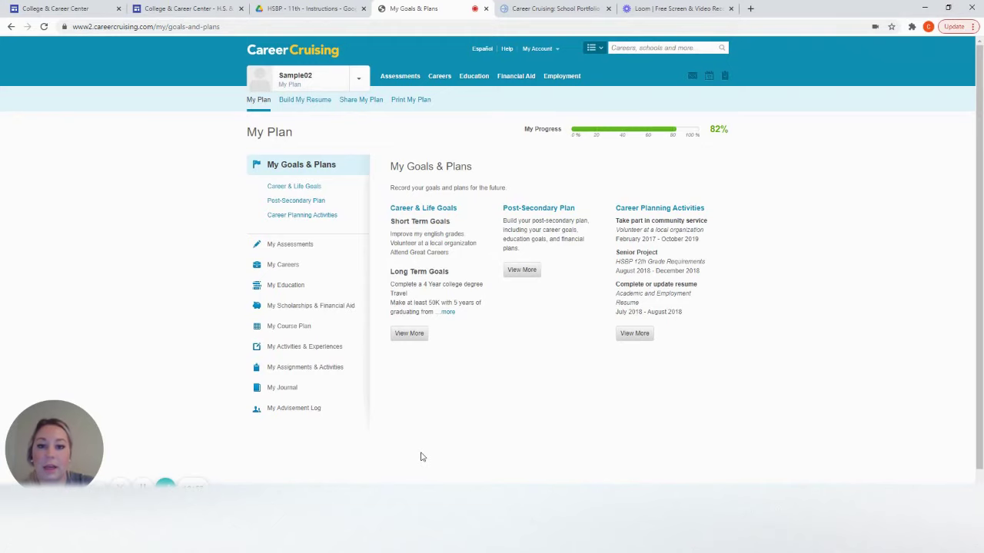
pyautogui.click(296, 201)
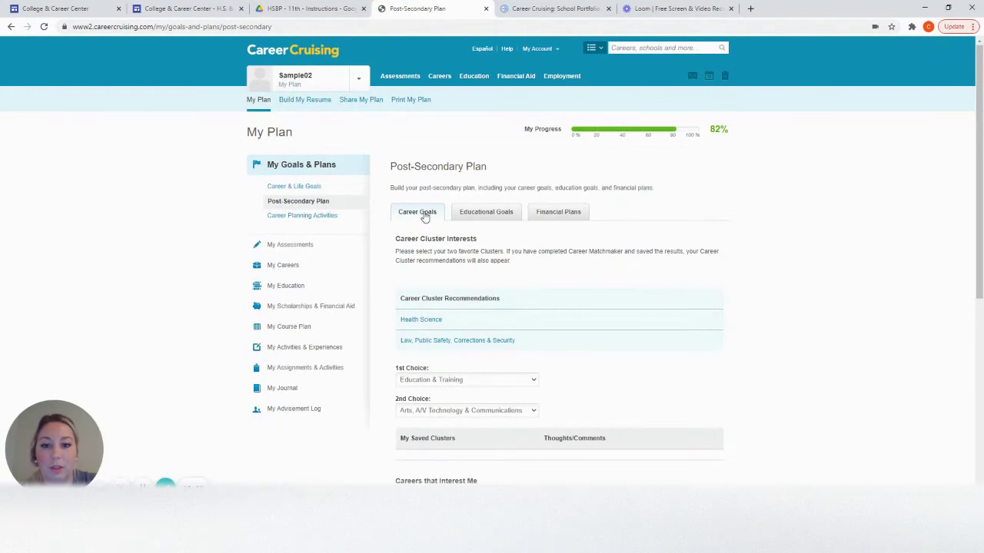
# Step: Review its educational goals, funding sources and career goals, then return to My Plan
pyautogui.click(496, 220)
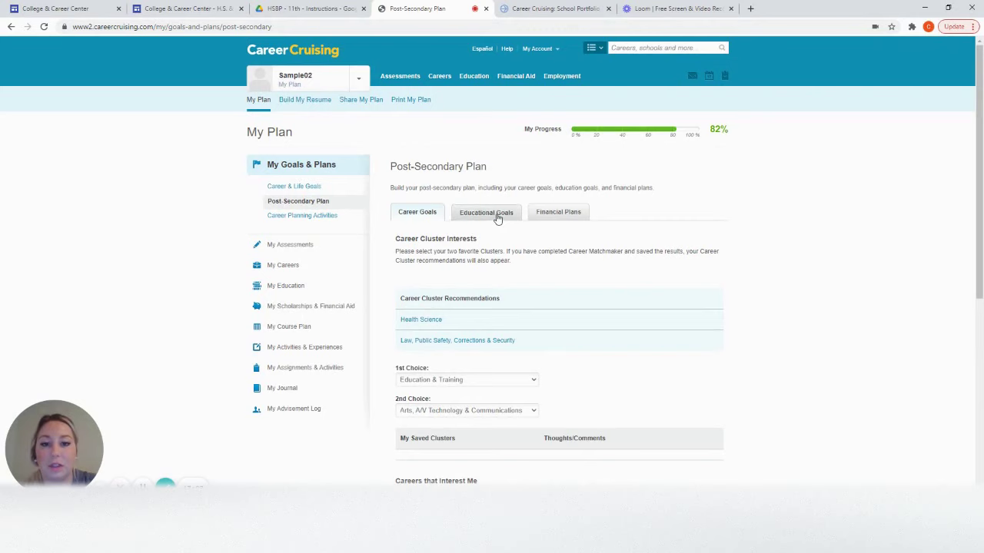
pyautogui.click(545, 219)
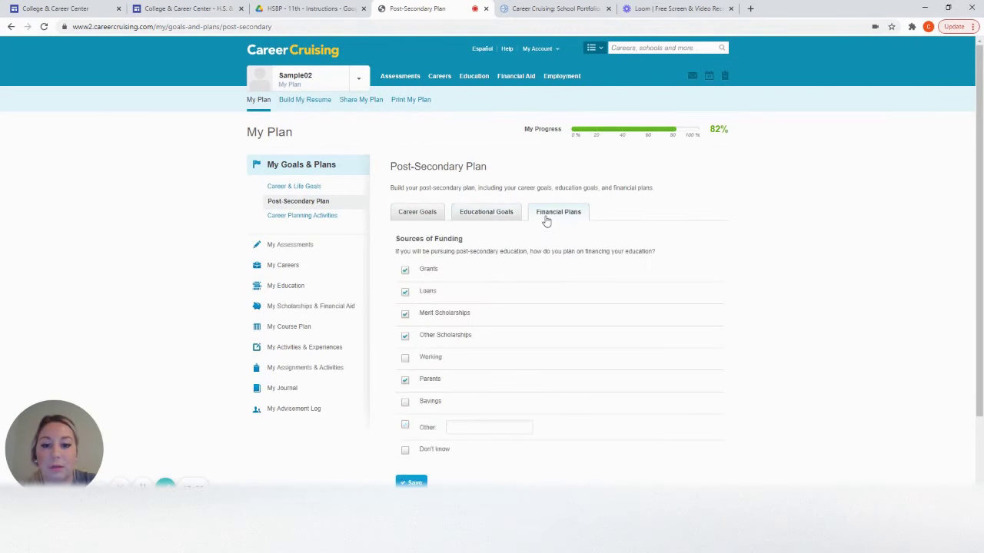
pyautogui.scroll(-2, 528, 344)
pyautogui.scroll(2, 529, 345)
pyautogui.click(487, 201)
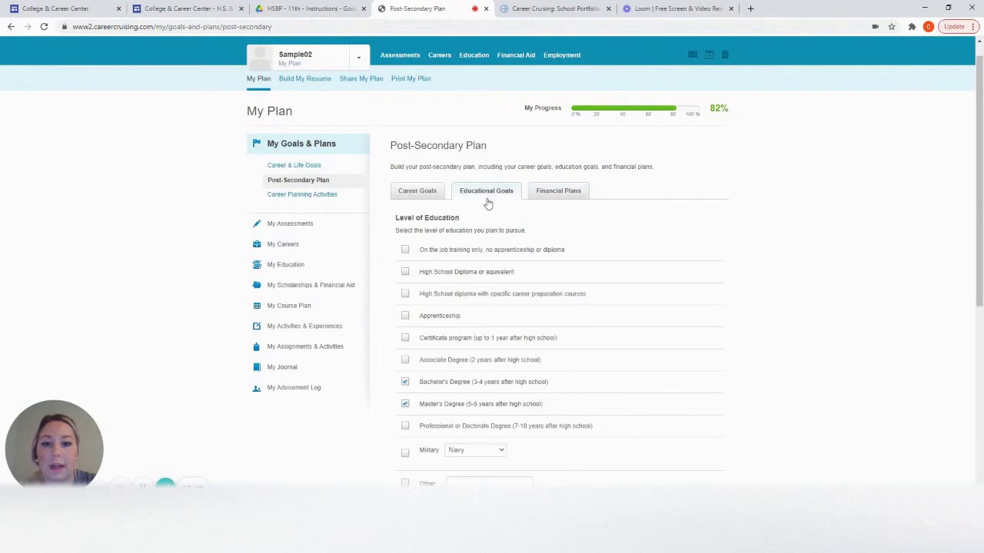
pyautogui.click(422, 198)
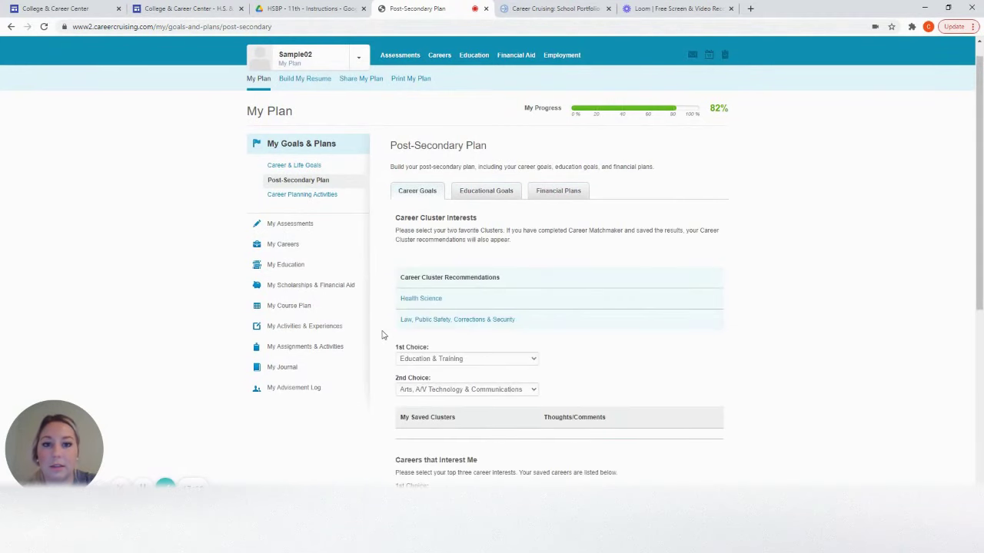
pyautogui.scroll(1, 382, 334)
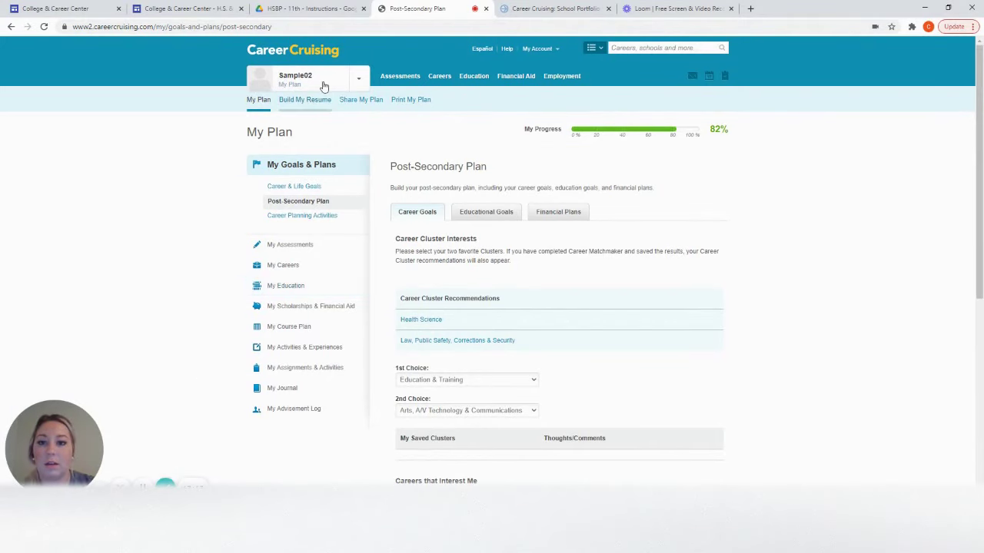
pyautogui.click(298, 87)
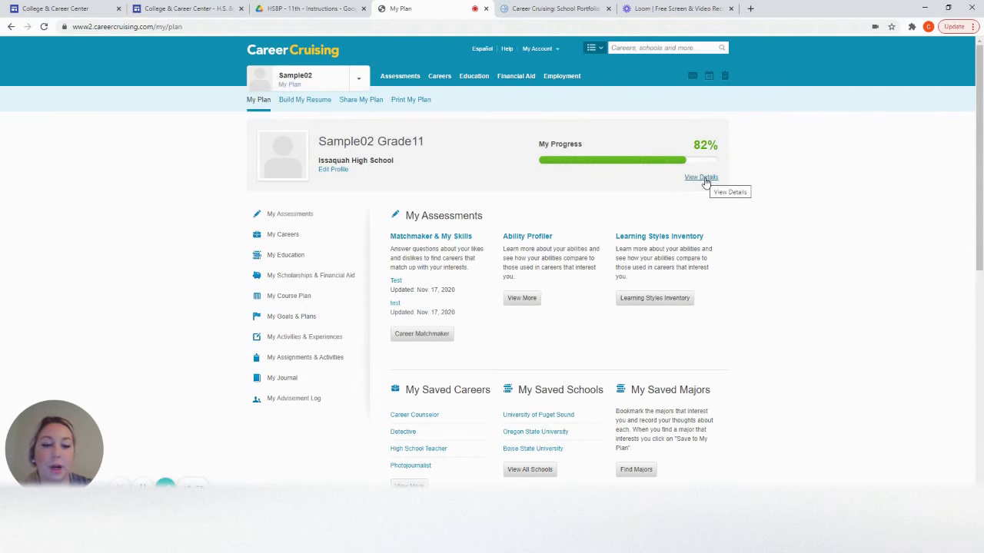
# Step: Review the detailed progress checklist of complete and incomplete plan requirements
pyautogui.click(705, 179)
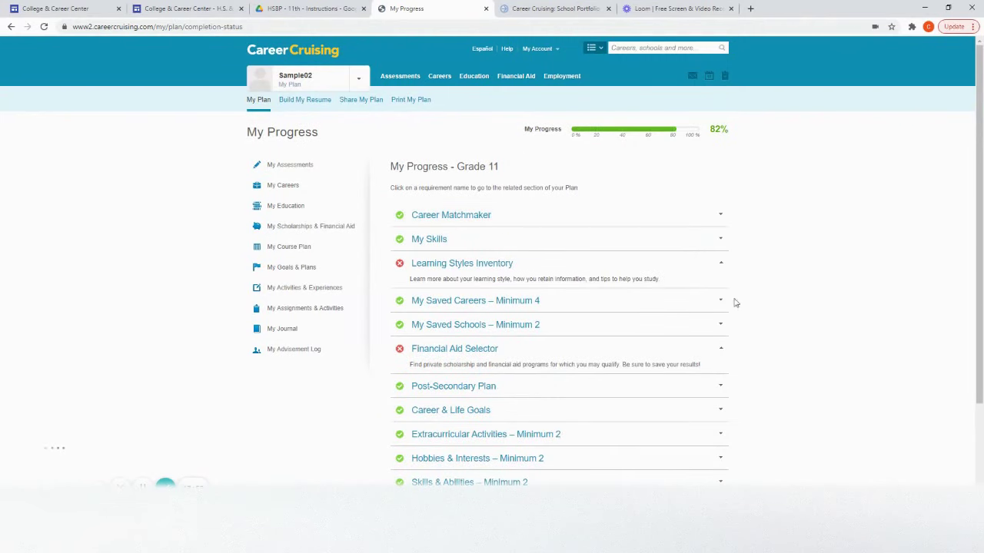
pyautogui.scroll(-1, 732, 311)
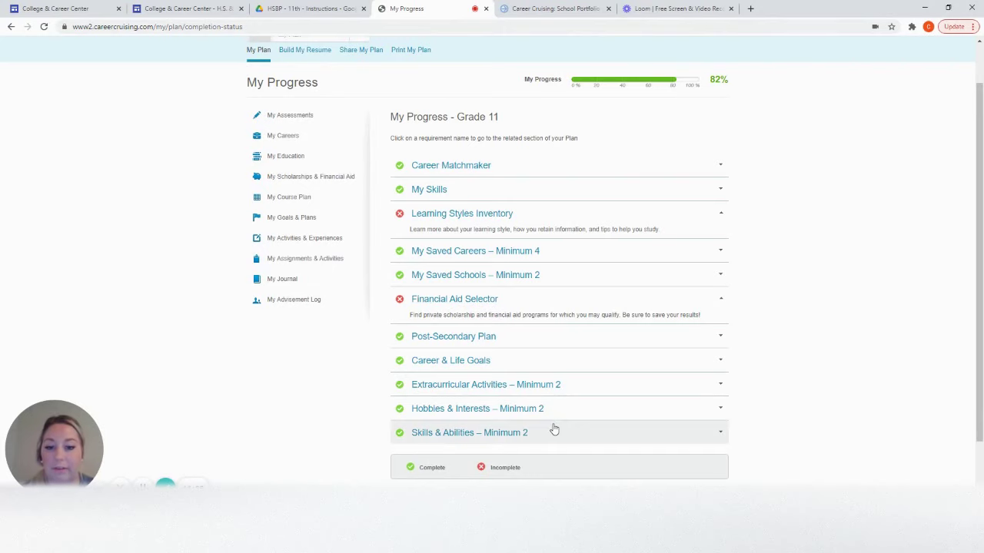
pyautogui.scroll(-1, 500, 469)
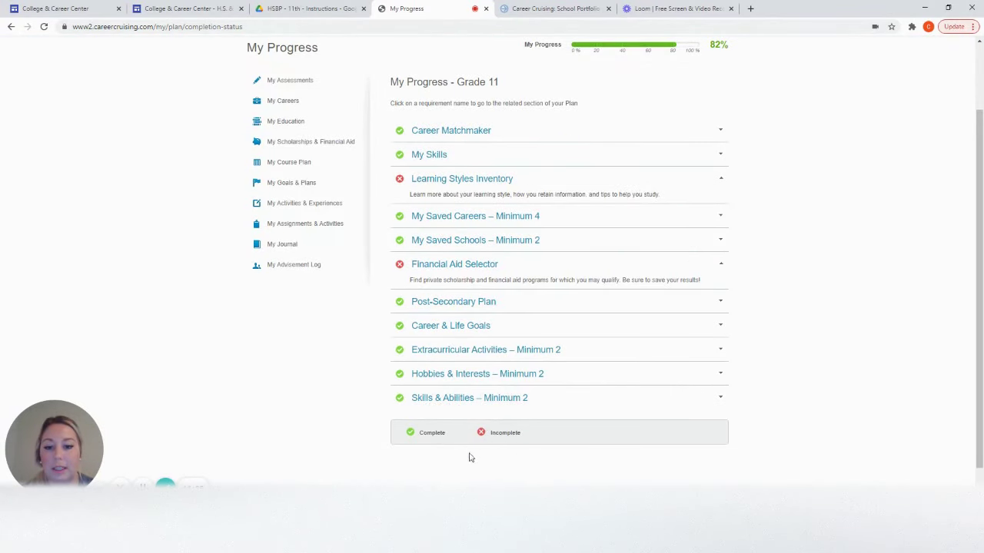
pyautogui.scroll(-1, 463, 461)
pyautogui.scroll(3, 463, 462)
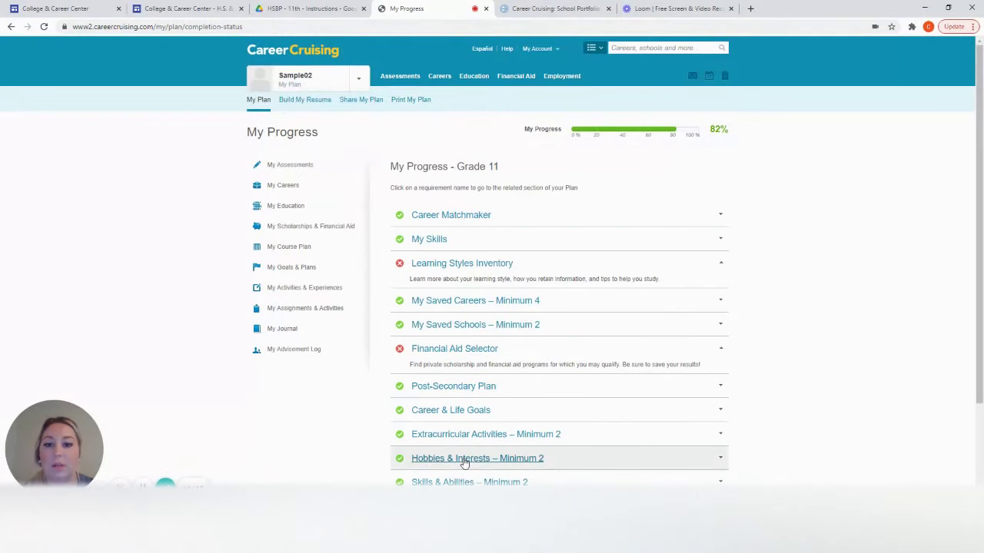
# Step: Open the Learning Styles Inventory, return to My Plan, then switch to the College & Career Center site
pyautogui.click(495, 271)
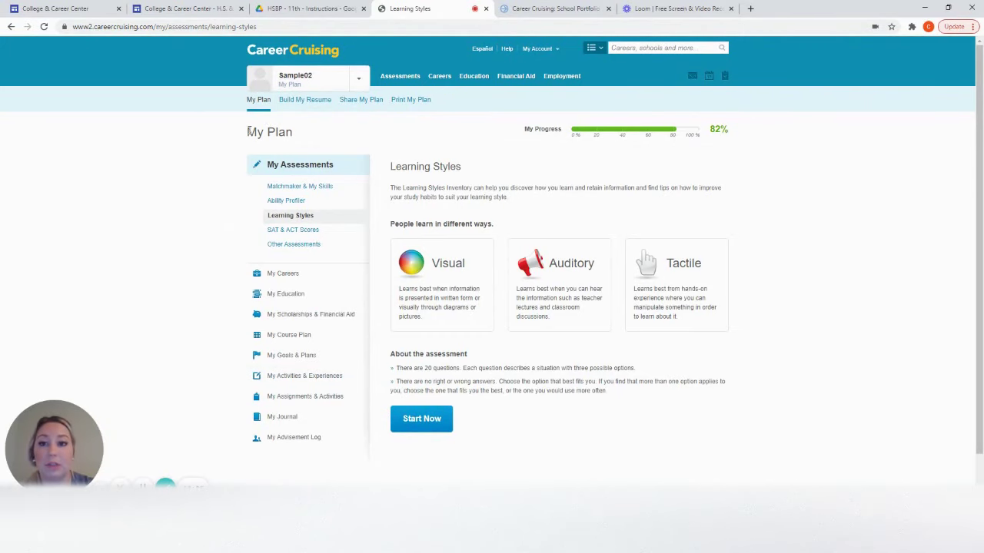
pyautogui.click(291, 89)
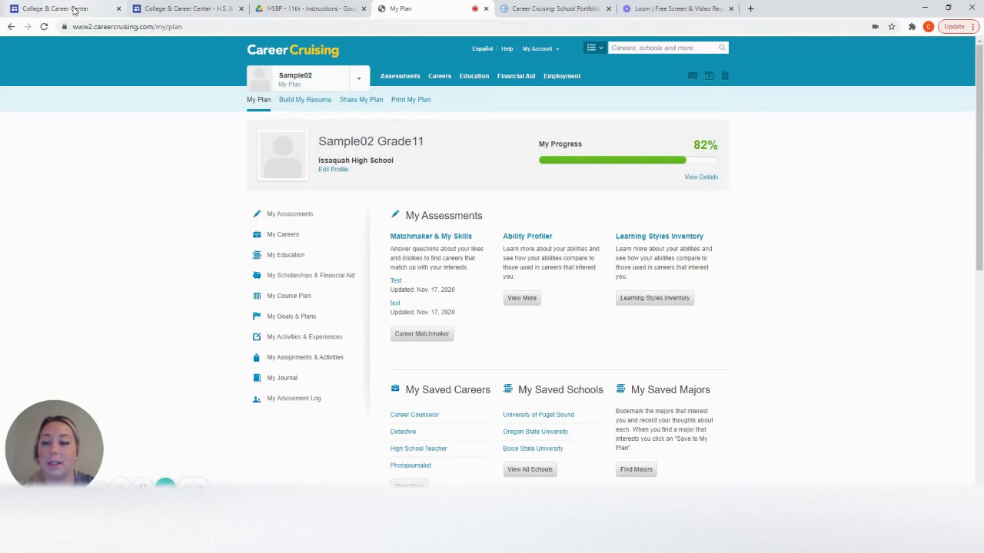
pyautogui.click(74, 10)
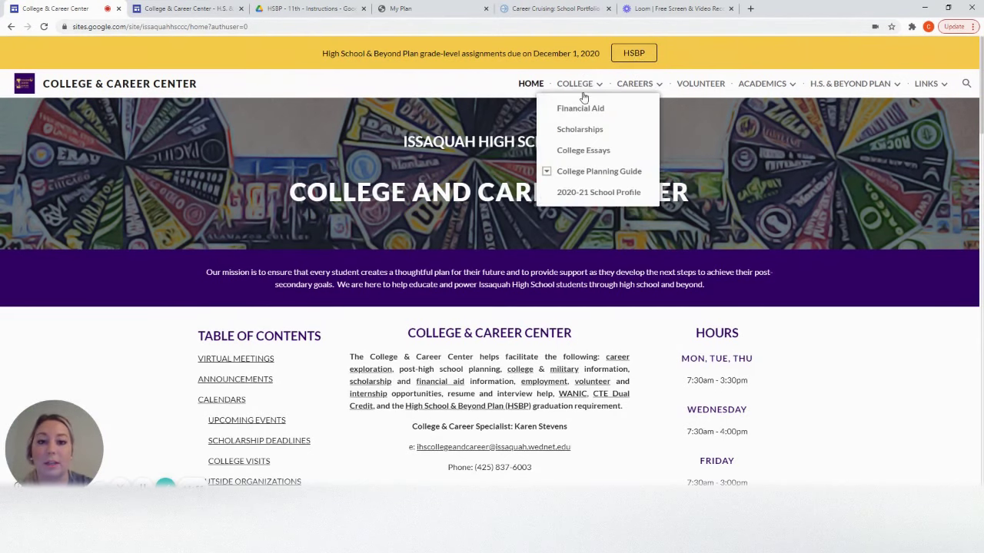
# Step: Scroll through the HSBP - 11th - Instructions PDF and back to its Junior Year Assignments page
pyautogui.click(334, 9)
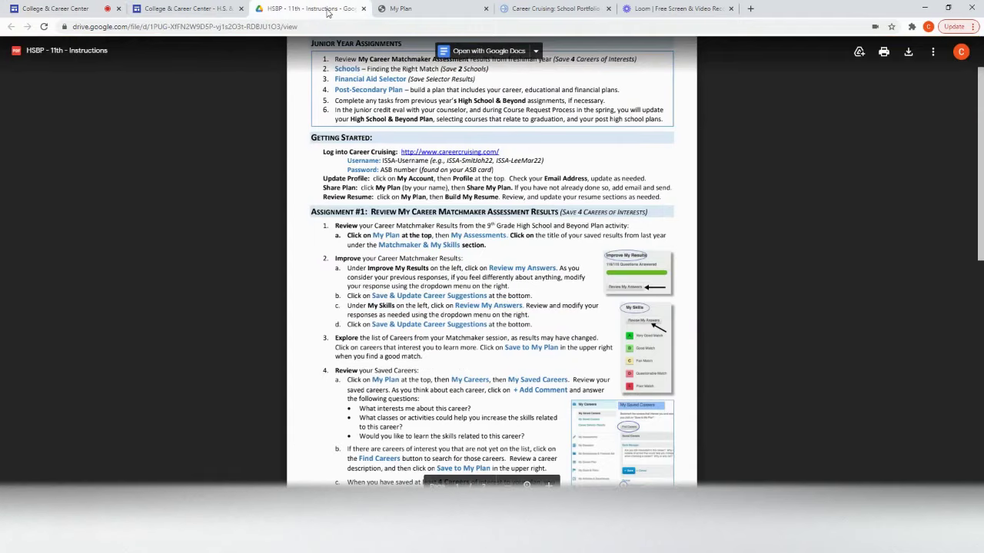
pyautogui.scroll(-5, 250, 292)
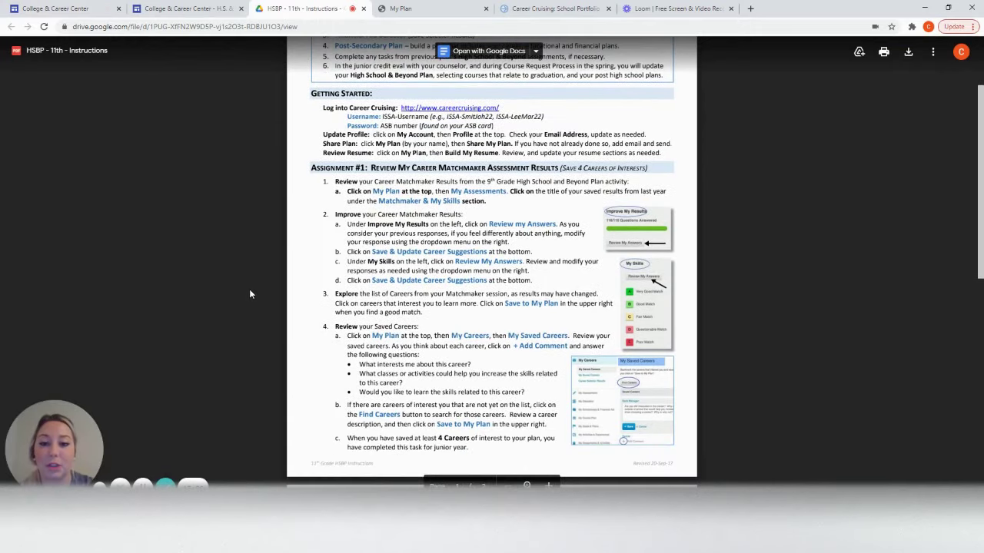
pyautogui.scroll(-4, 249, 294)
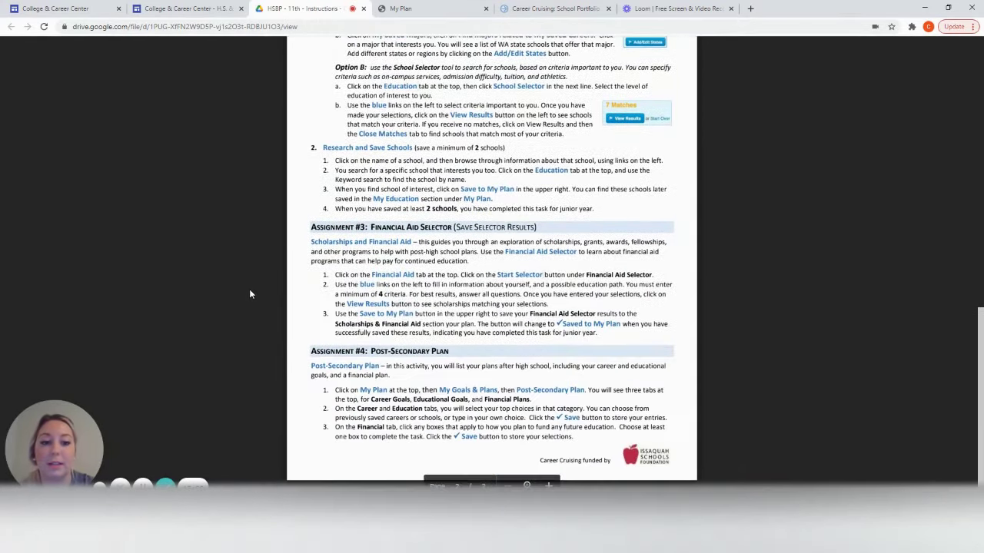
pyautogui.scroll(5, 249, 294)
pyautogui.scroll(5, 250, 294)
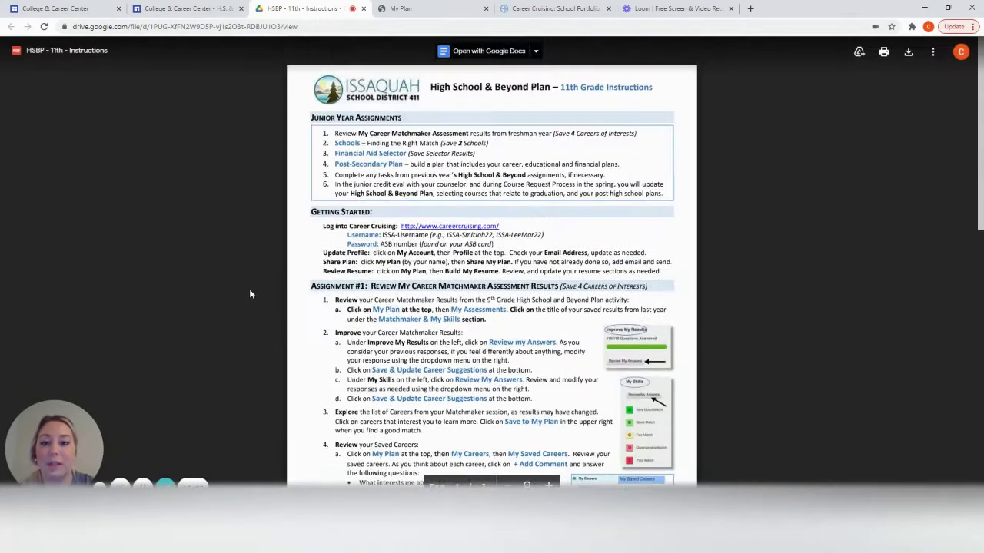